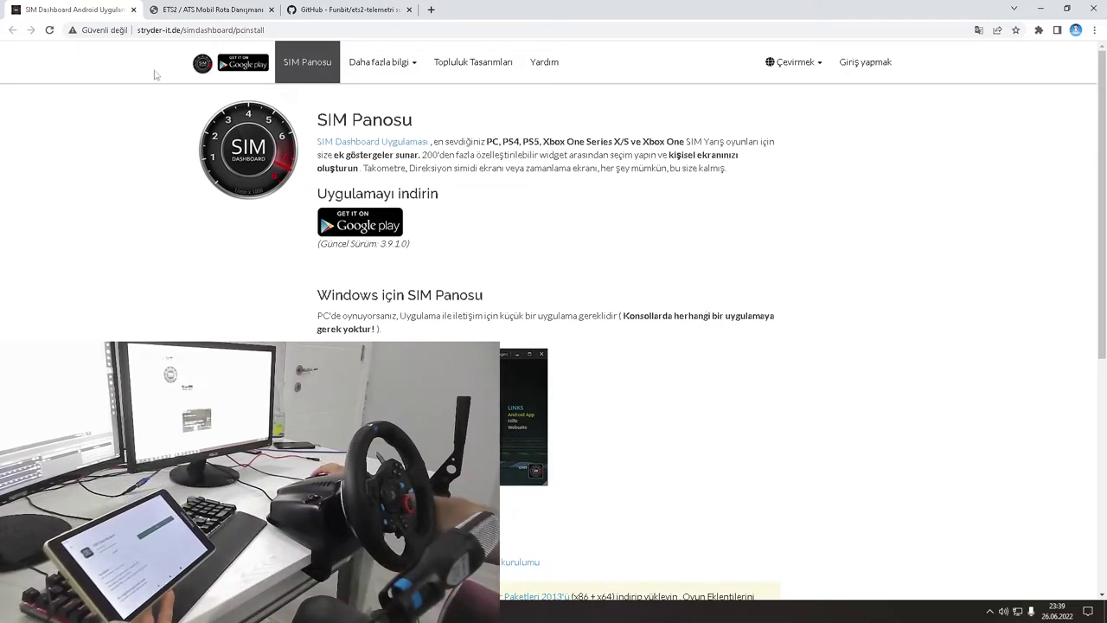
- Download the Windows SIM Dashboard server again, choosing to add the file and overwrite the existing one
scroll(363, 260, down, 1)
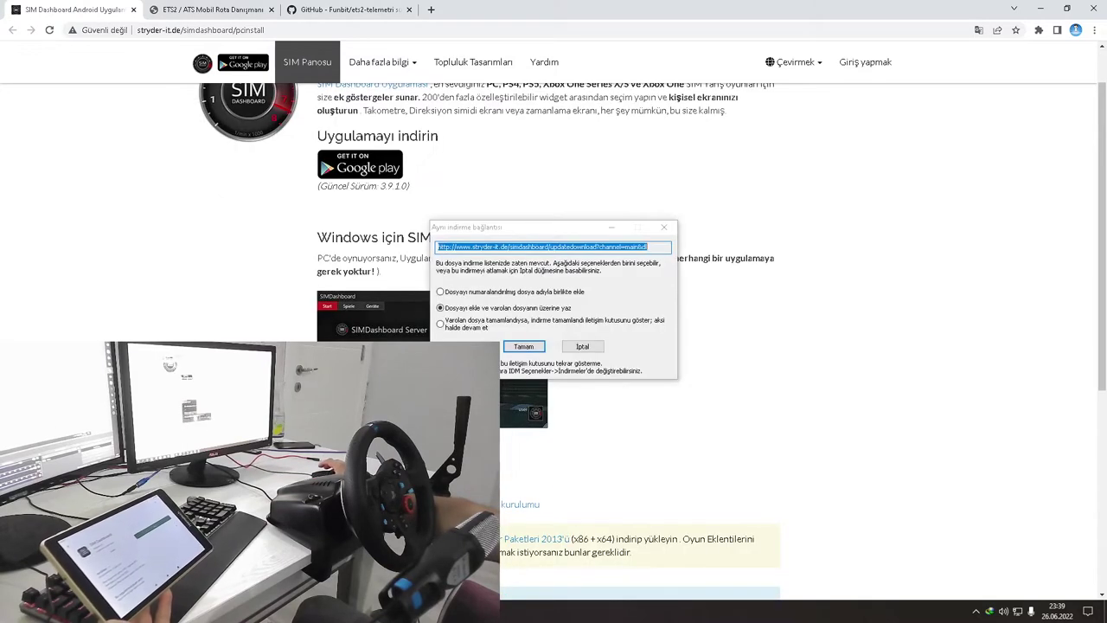
click(545, 341)
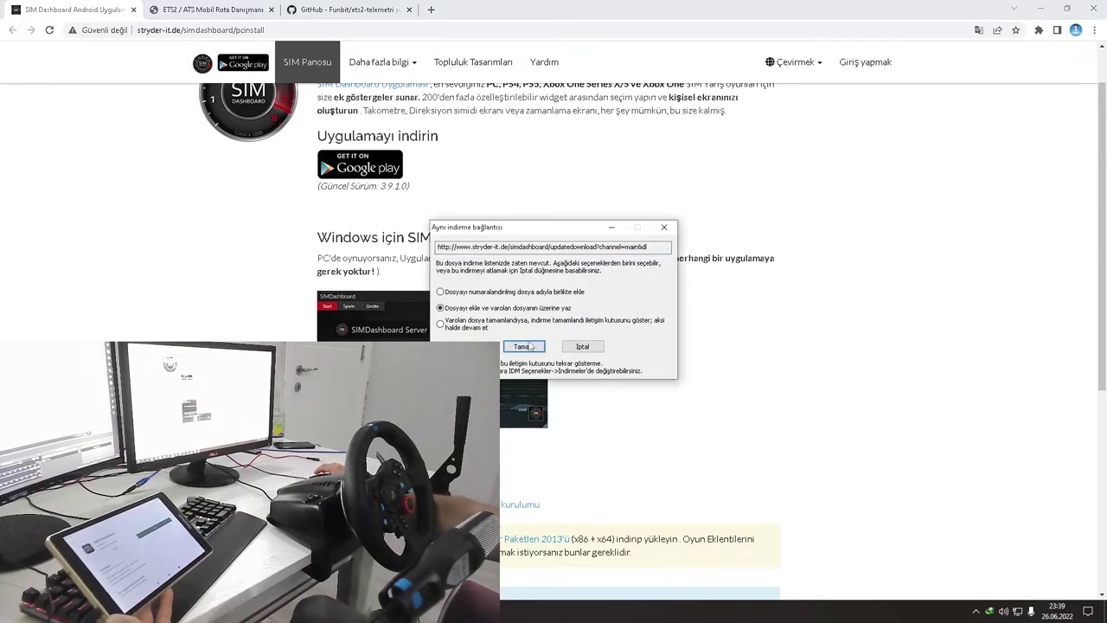
click(531, 346)
click(550, 356)
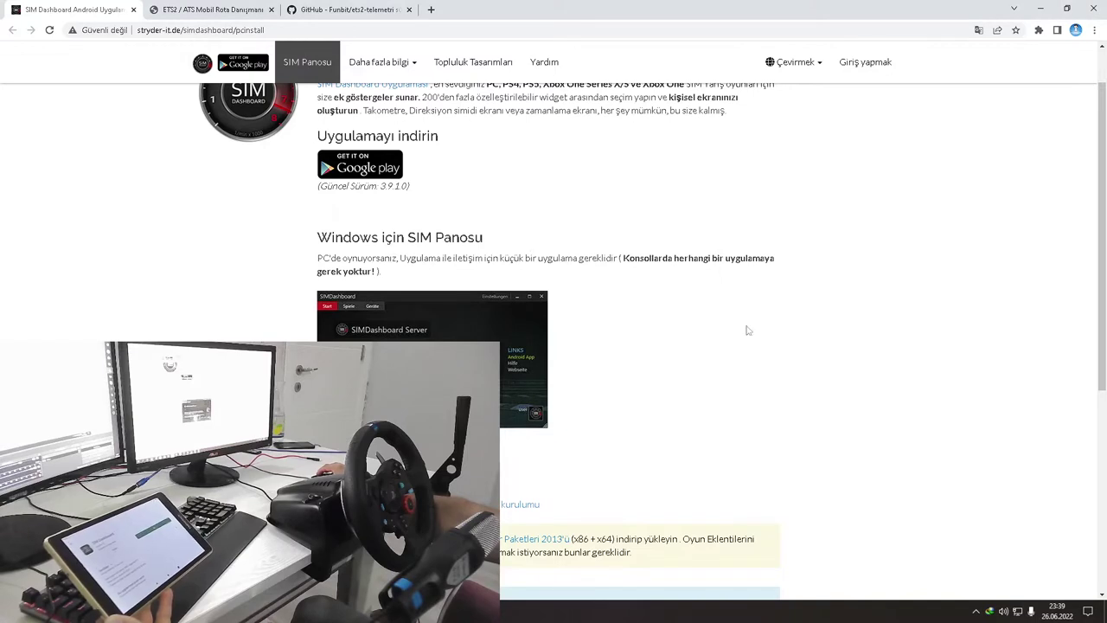
- Switch to Internet Download Manager, dismiss the tip, open the last SIMDashboardServer3_9_3_0.msi download, and close the manager
double_click(990, 612)
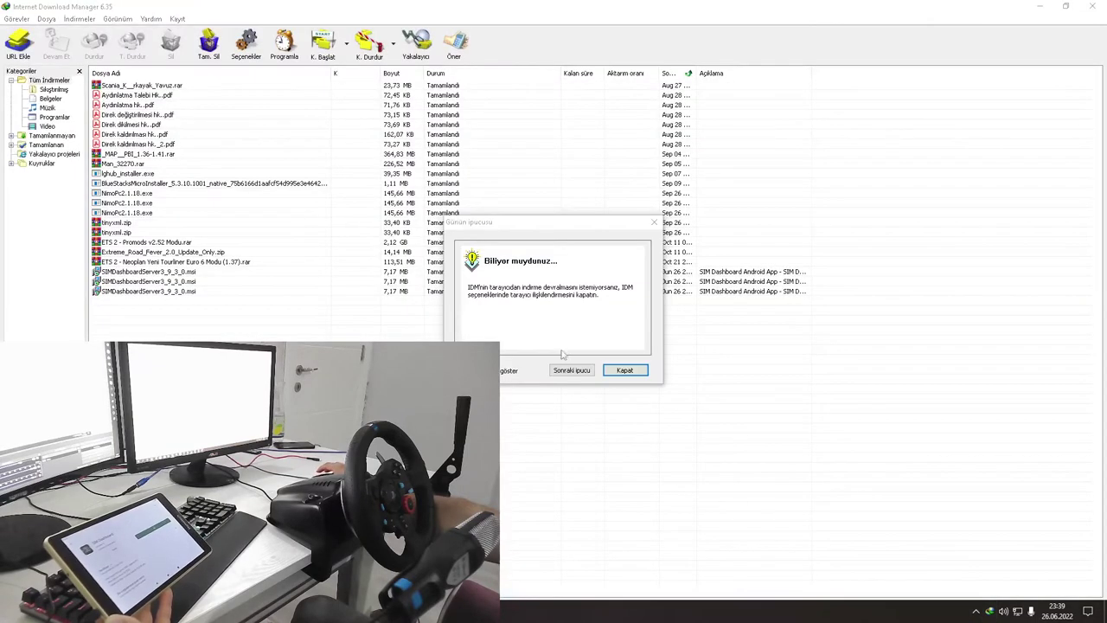
click(626, 370)
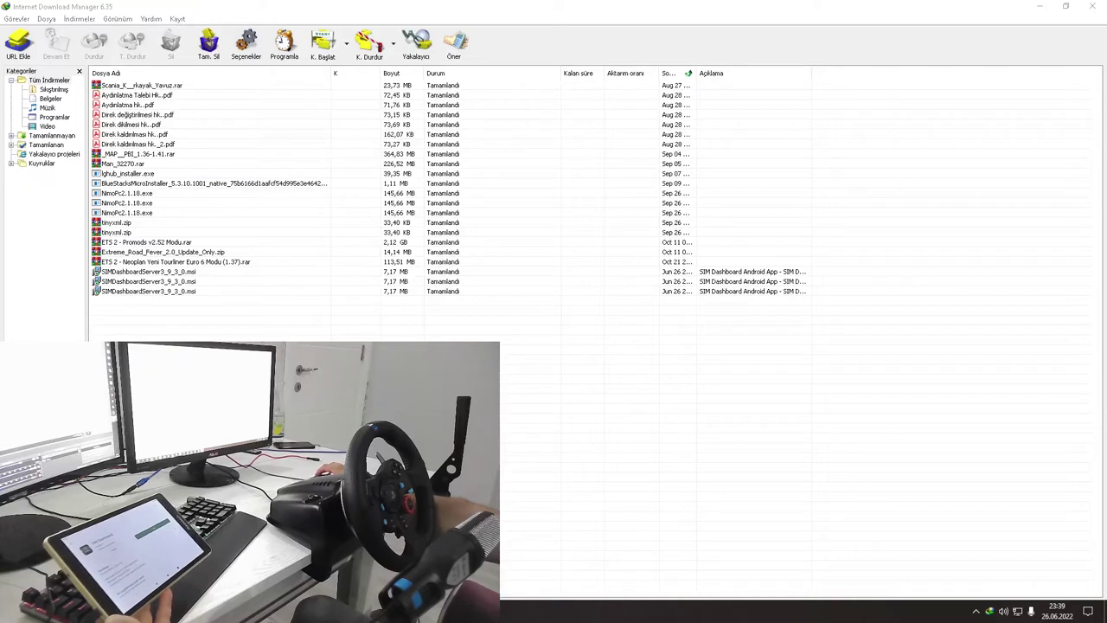
click(193, 294)
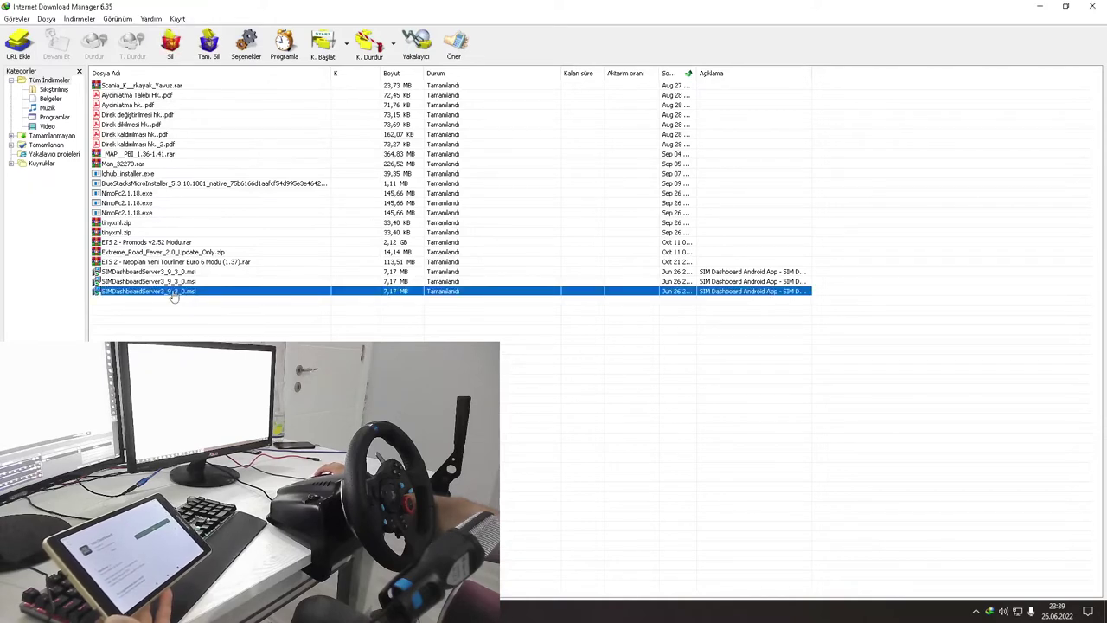
double_click(173, 294)
click(660, 411)
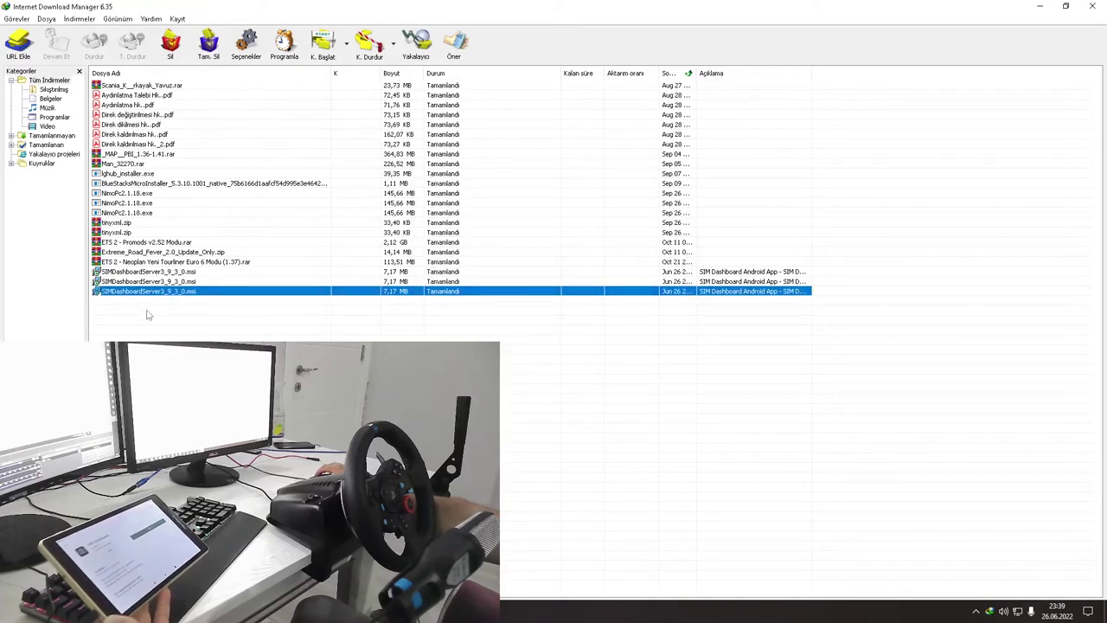
click(1092, 7)
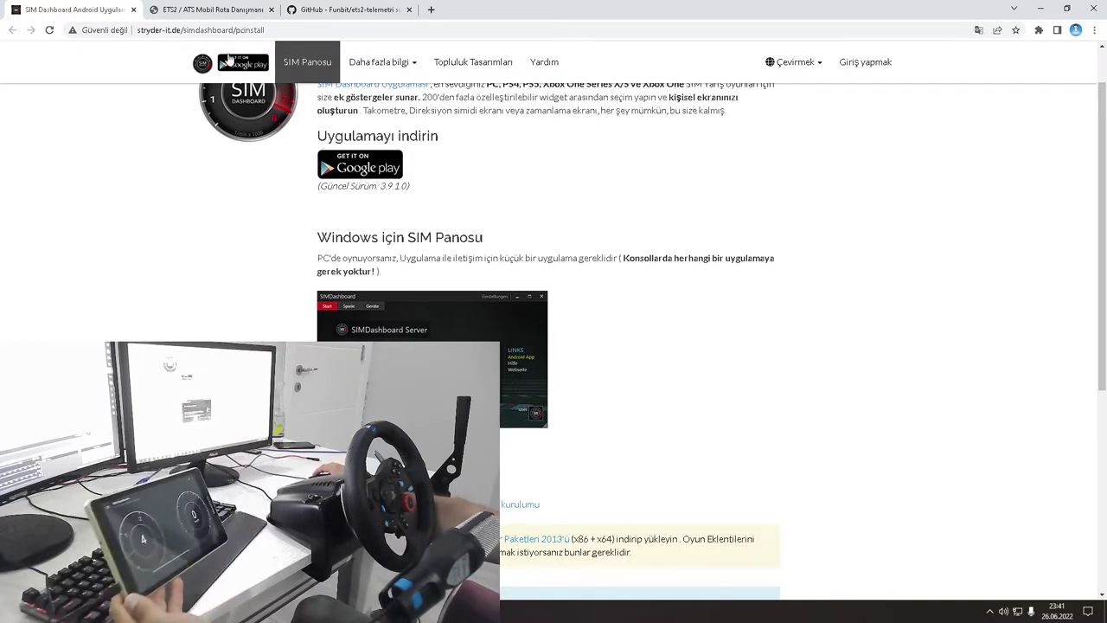
- Follow the ETS2 telemetry server link on the Mobile Route Advisor page and keep only one tab of the GitHub repository
click(324, 8)
click(199, 9)
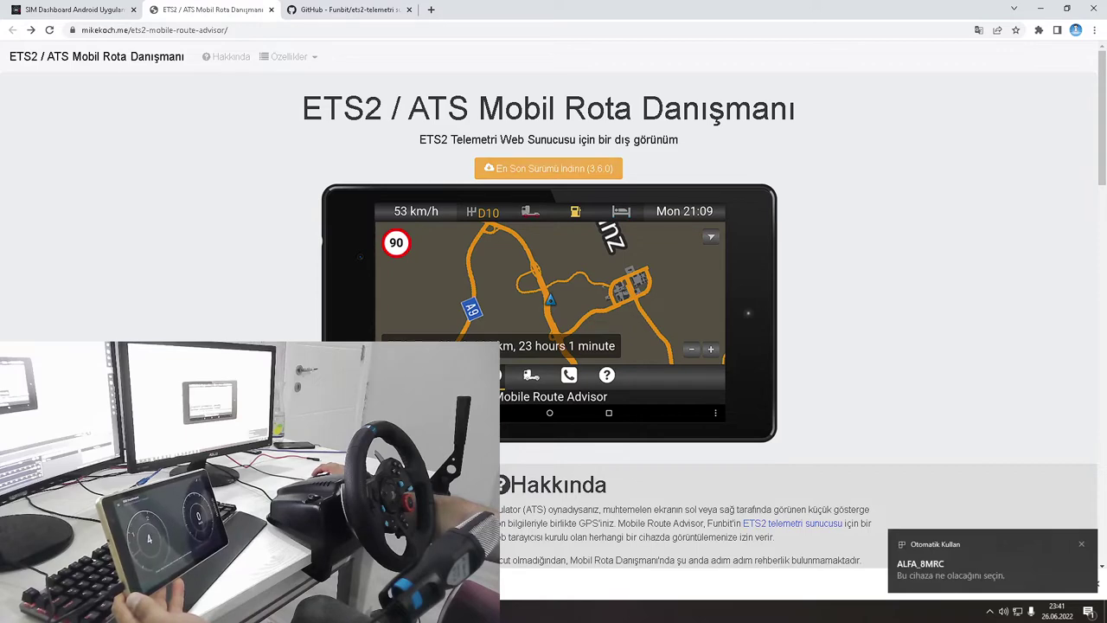
scroll(796, 132, down, 5)
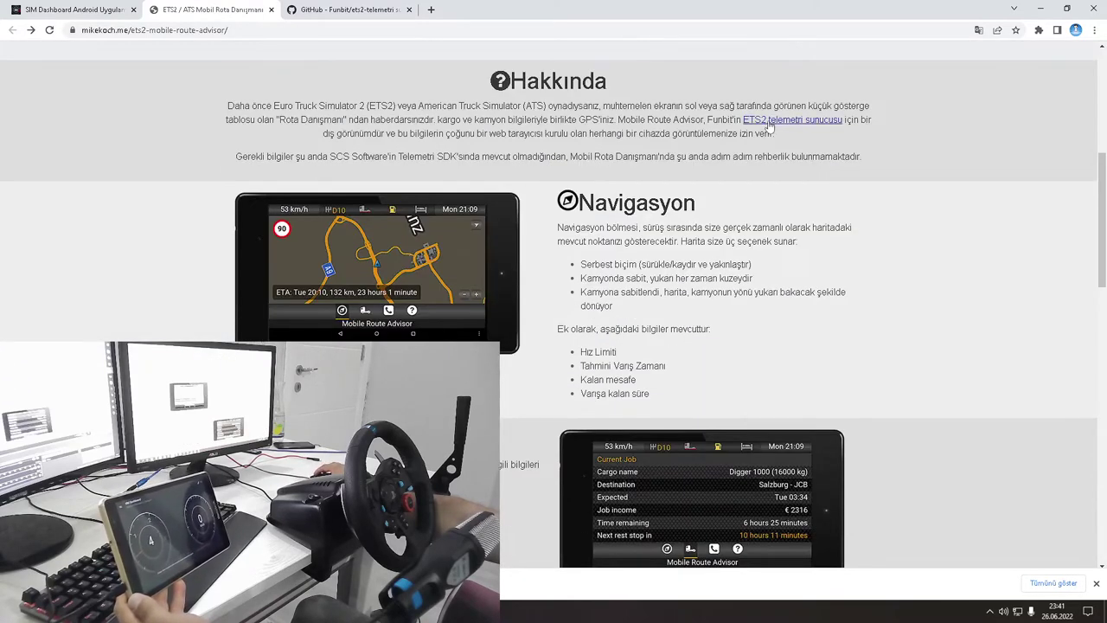
click(812, 123)
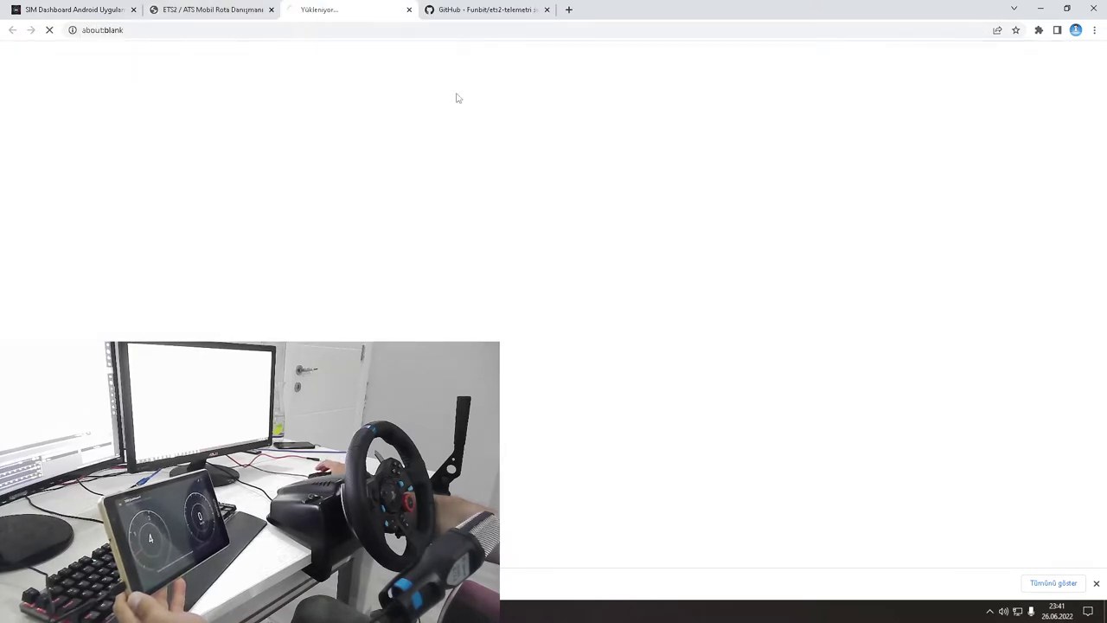
middle_click(340, 7)
click(340, 7)
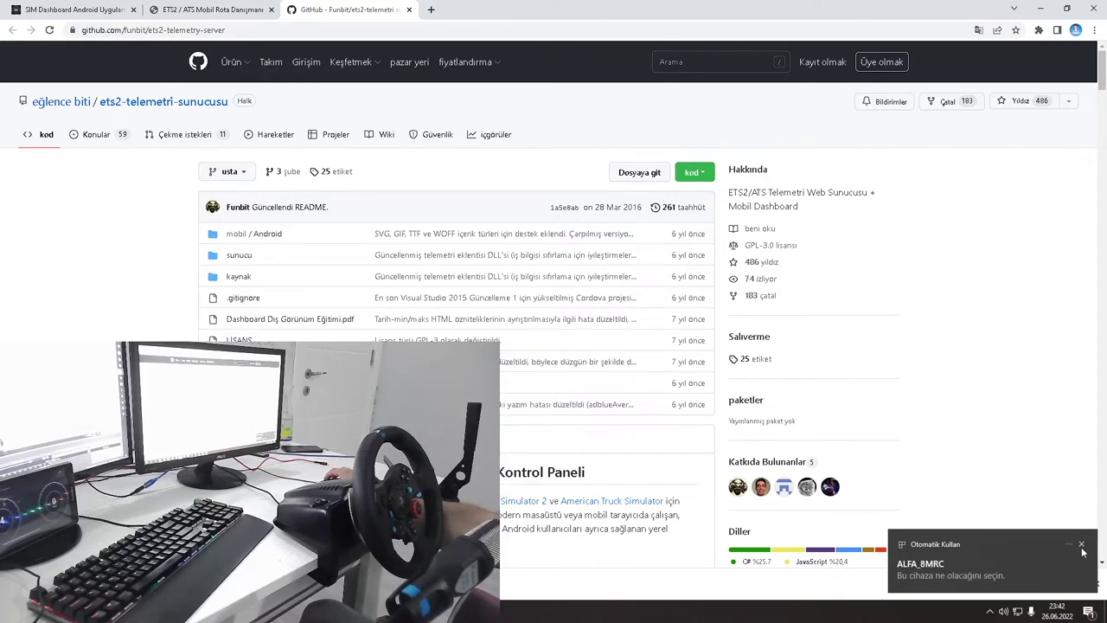
- Dismiss the AutoPlay notification and review the SIM Dashboard and ETS2 / ATS Mobile Route Advisor download pages
click(1082, 545)
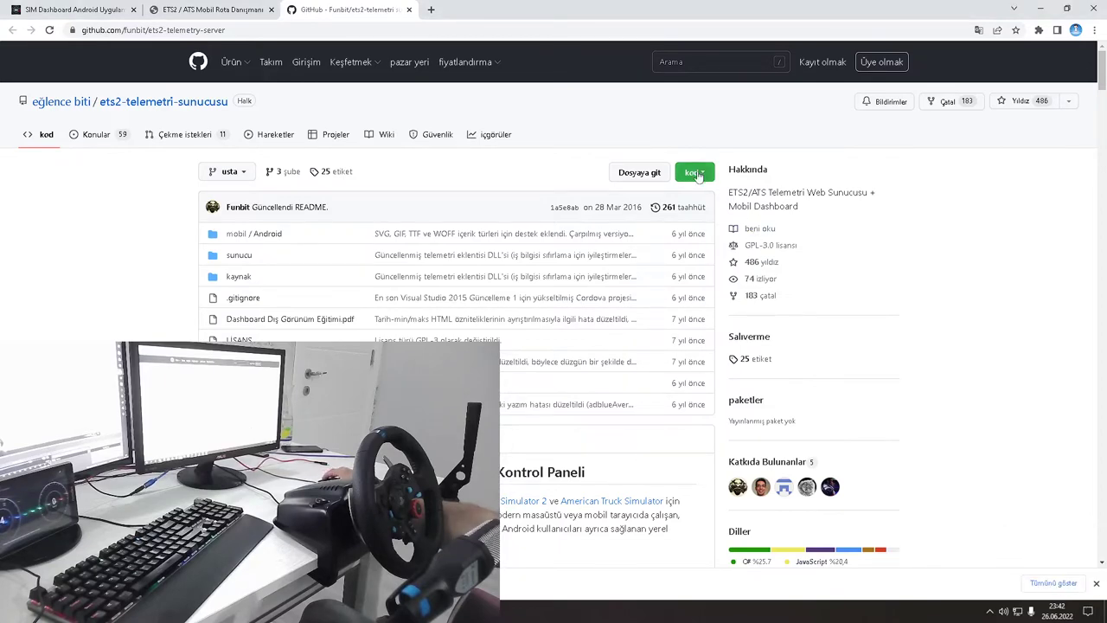
click(58, 9)
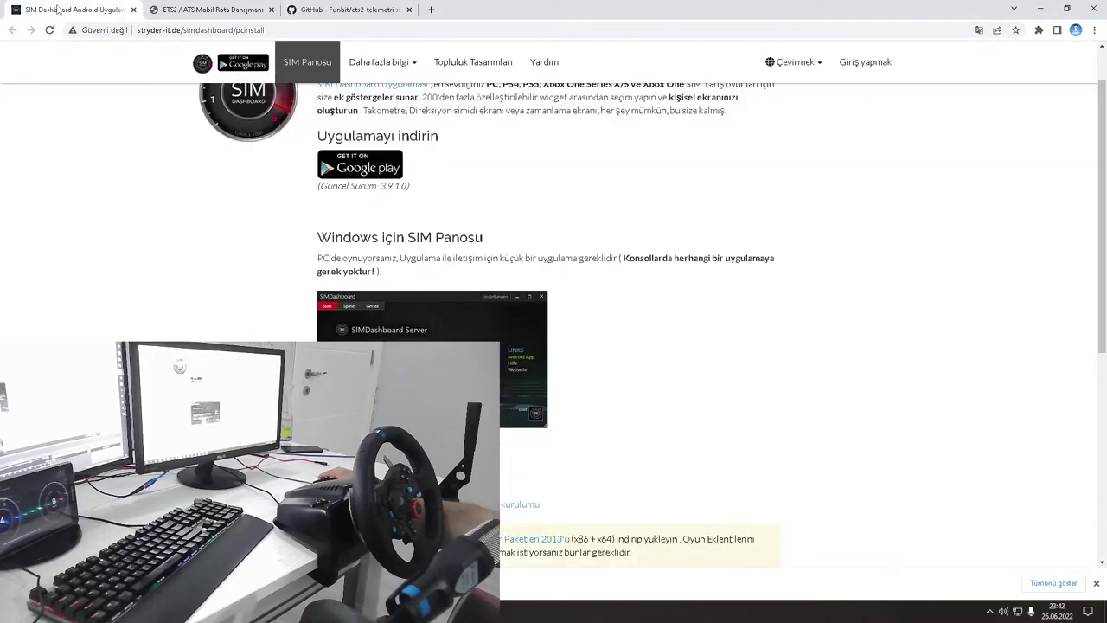
click(189, 6)
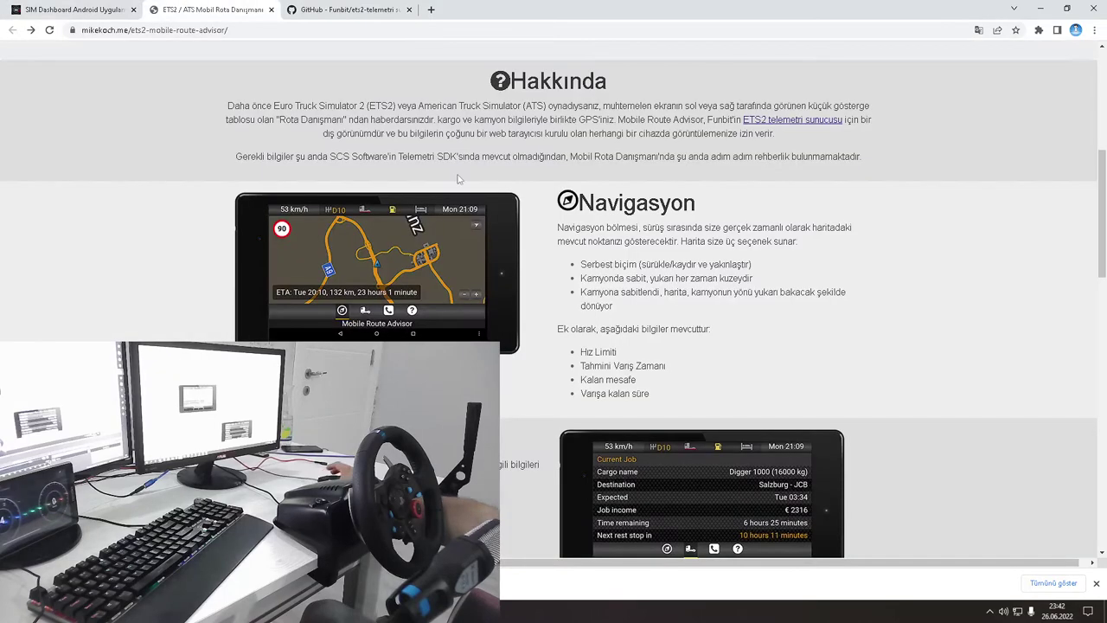
scroll(651, 275, down, 4)
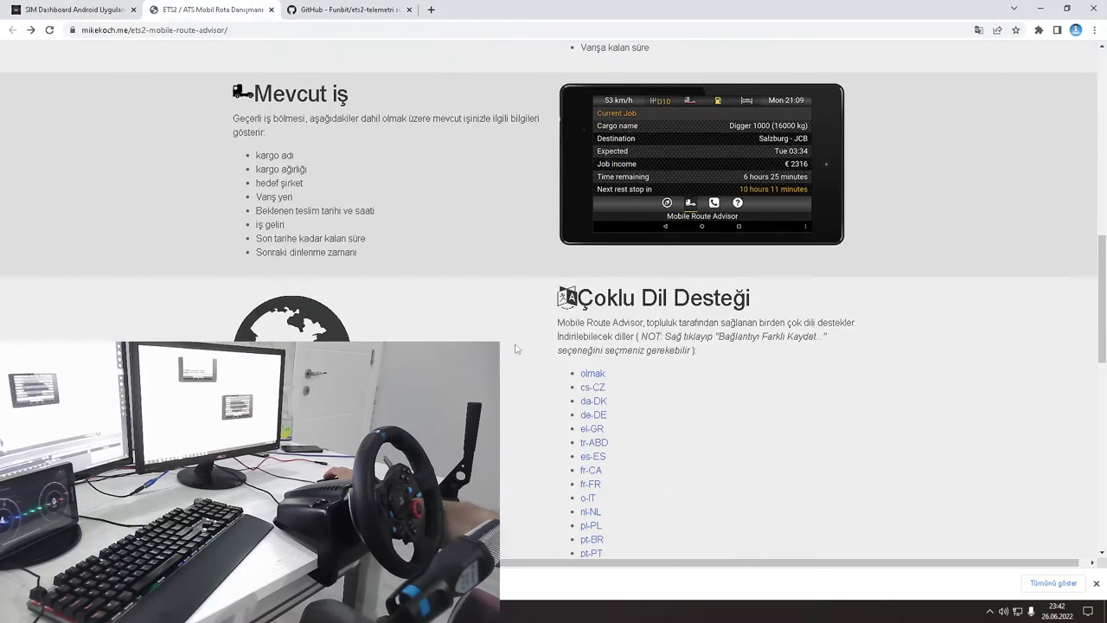
scroll(606, 272, up, 8)
scroll(563, 269, up, 1)
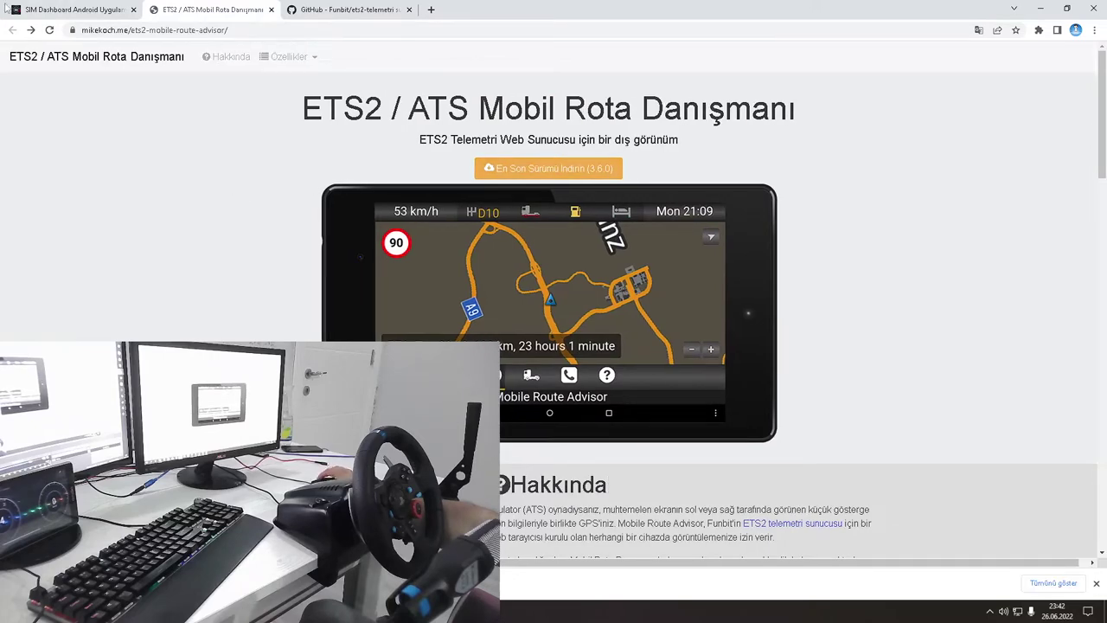
click(57, 7)
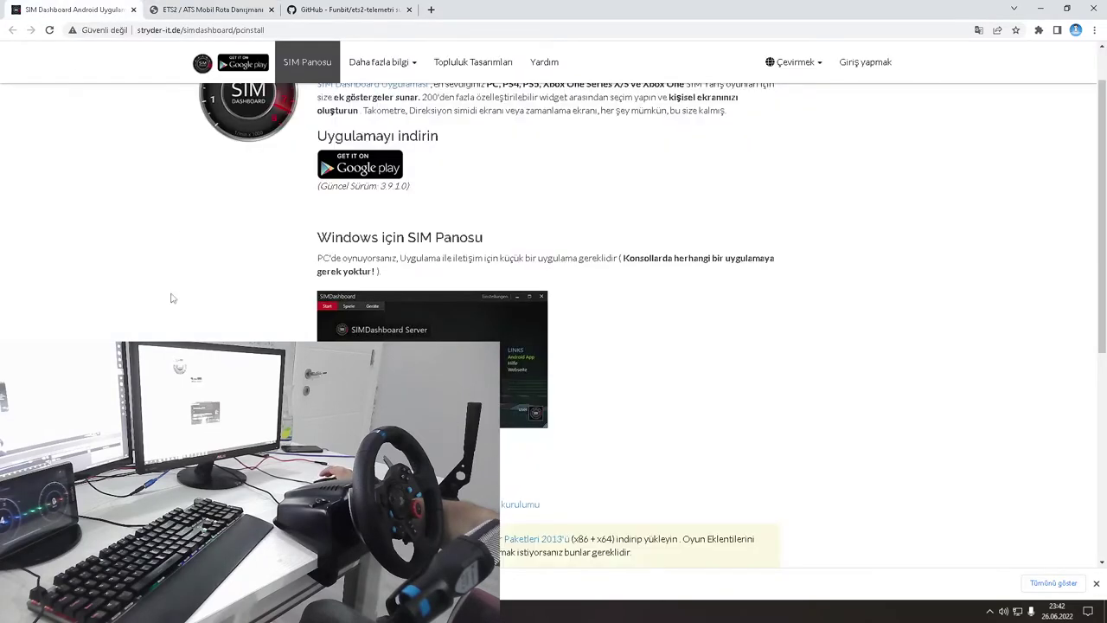
click(344, 9)
click(207, 13)
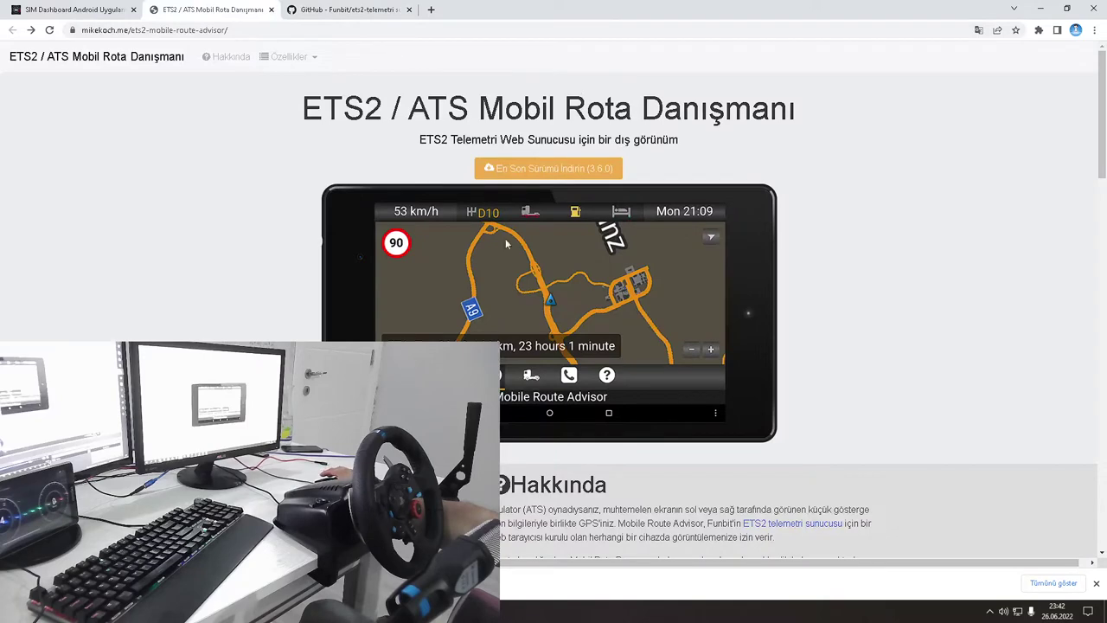
scroll(647, 329, down, 10)
scroll(647, 329, up, 3)
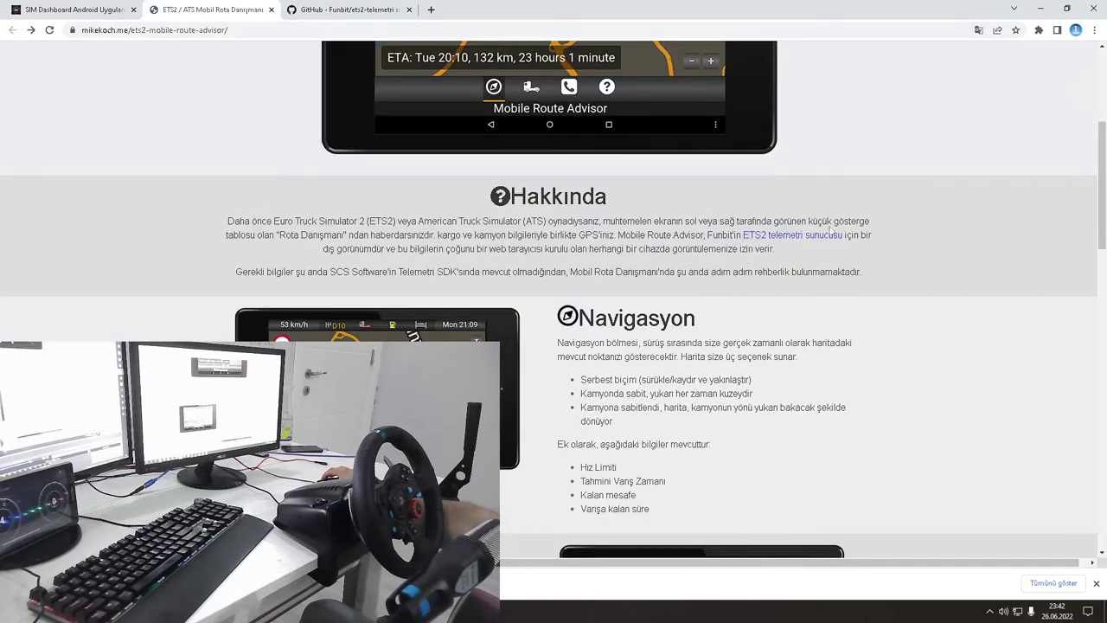
- Download the ets2-telemetry-server repository from GitHub as a ZIP and check the background programs in the system tray
click(336, 7)
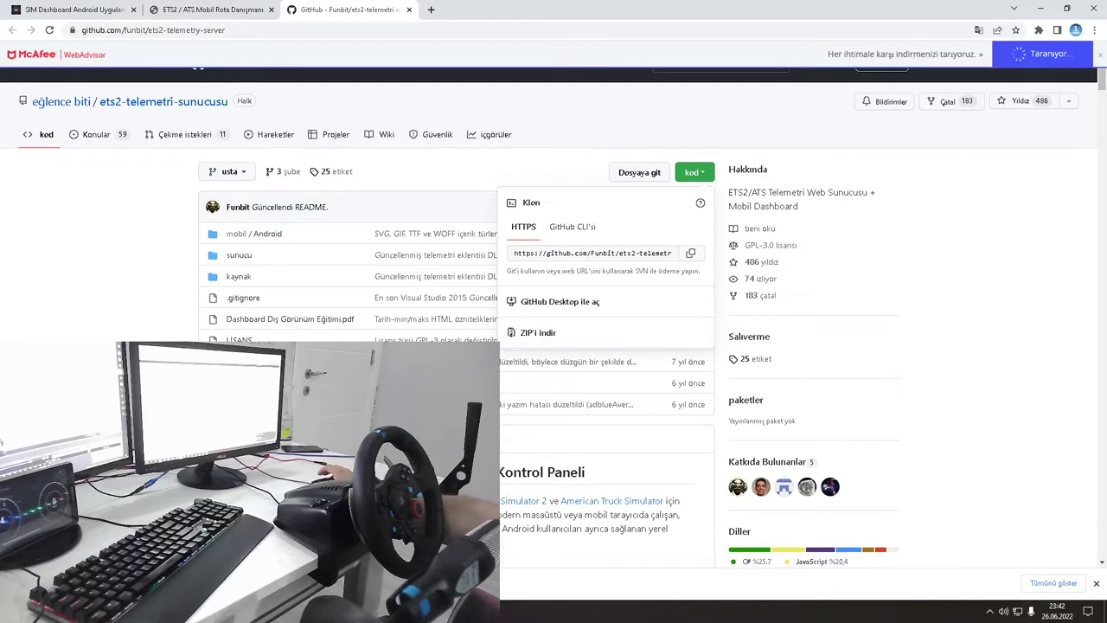
click(992, 609)
click(992, 611)
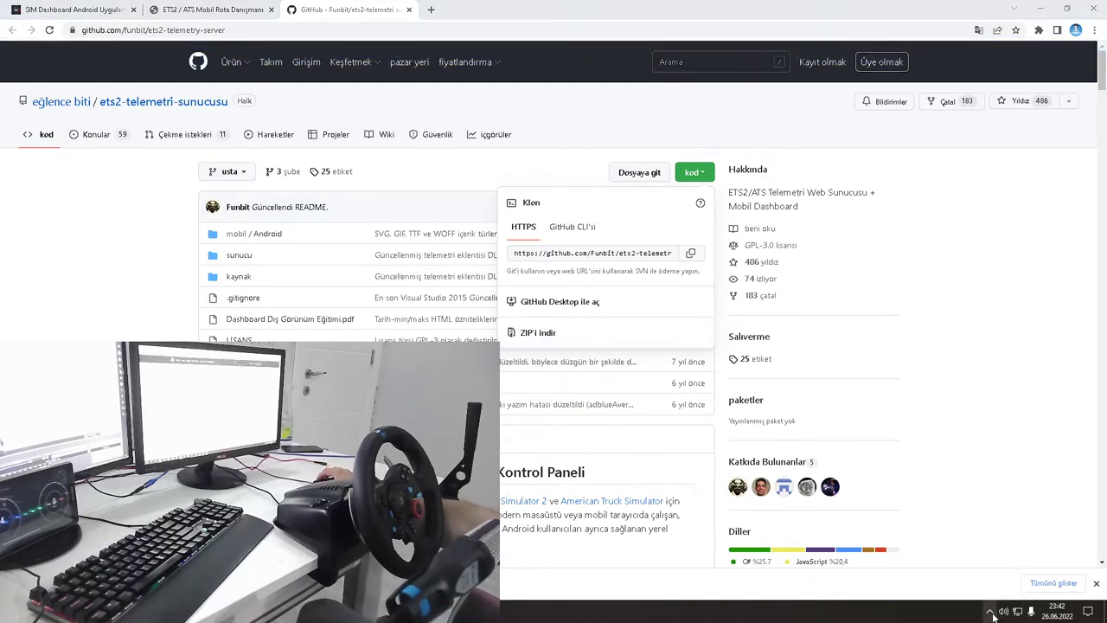
click(992, 611)
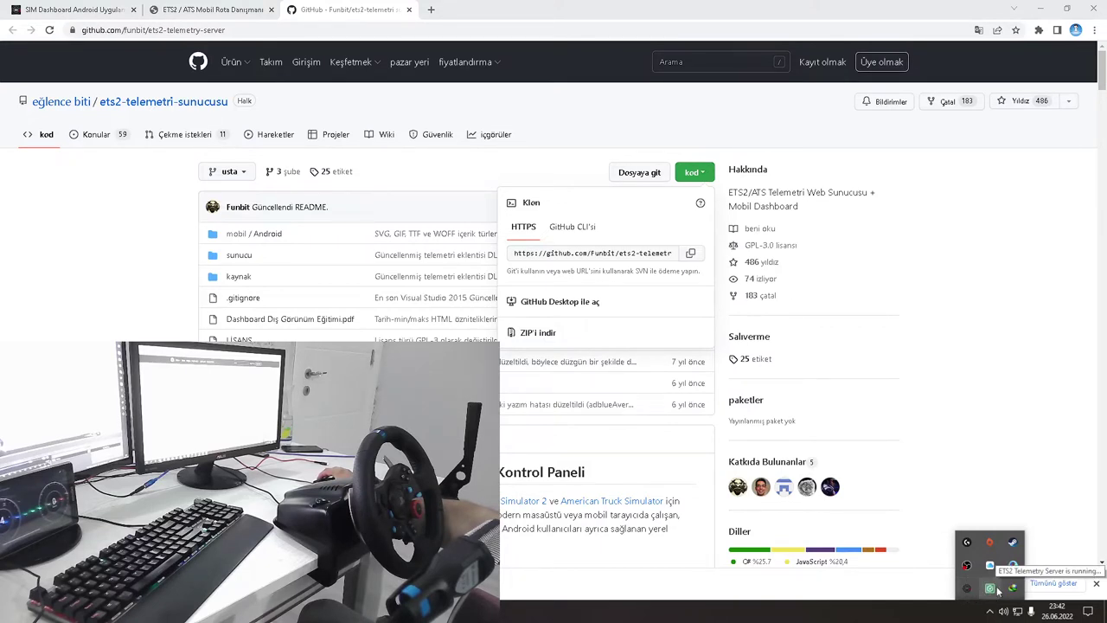
click(991, 612)
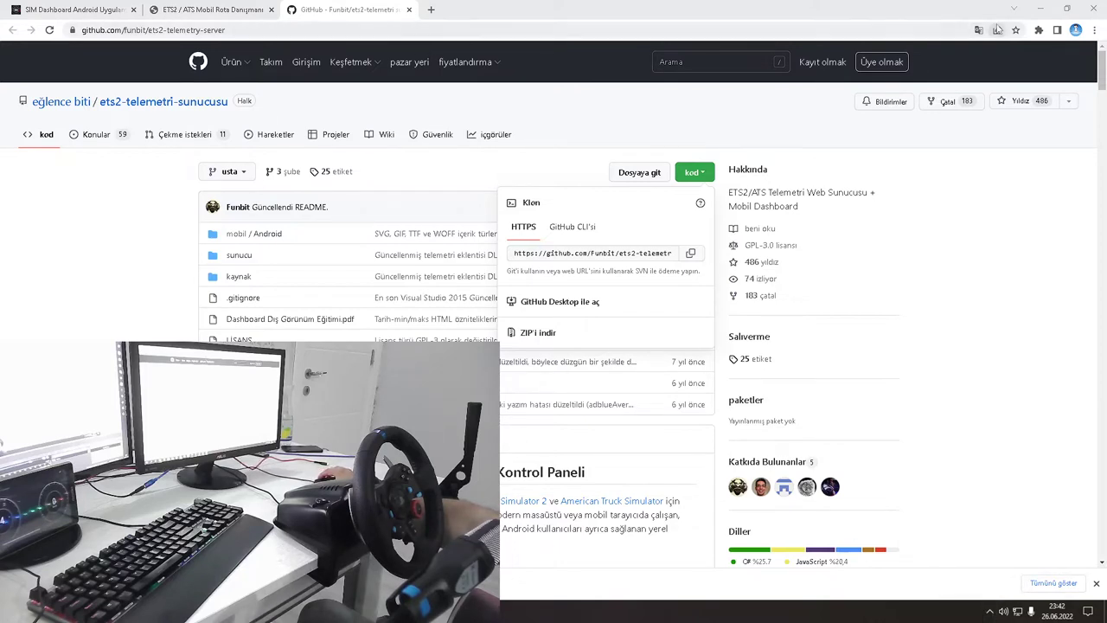
- Minimise the browser and open the Downloads folder in a maximised File Explorer window
click(1044, 7)
double_click(22, 21)
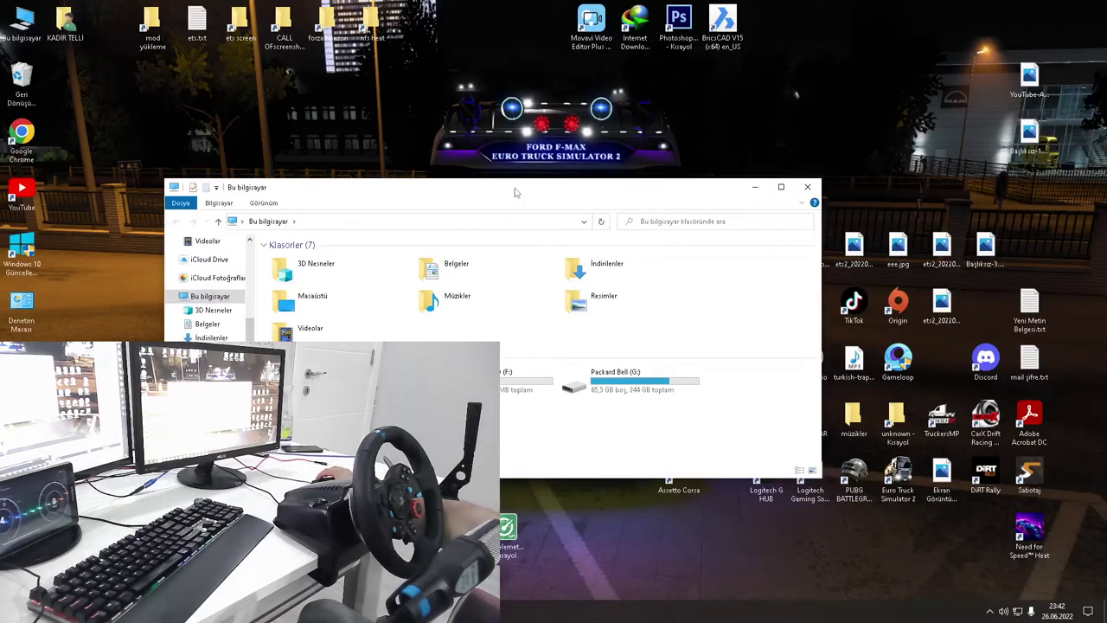
double_click(514, 192)
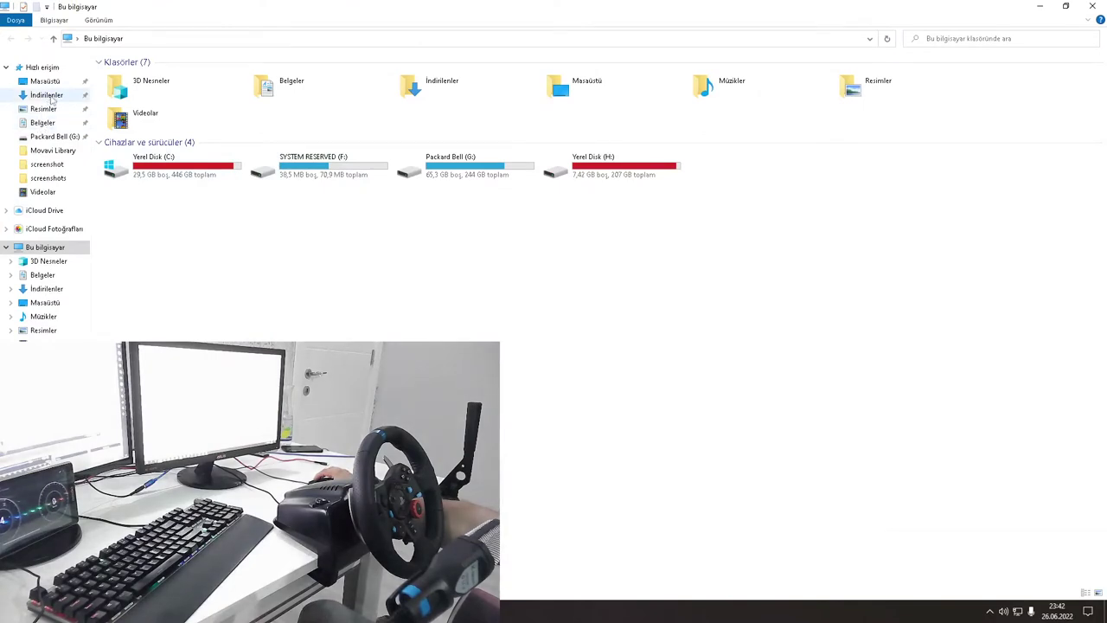
click(49, 96)
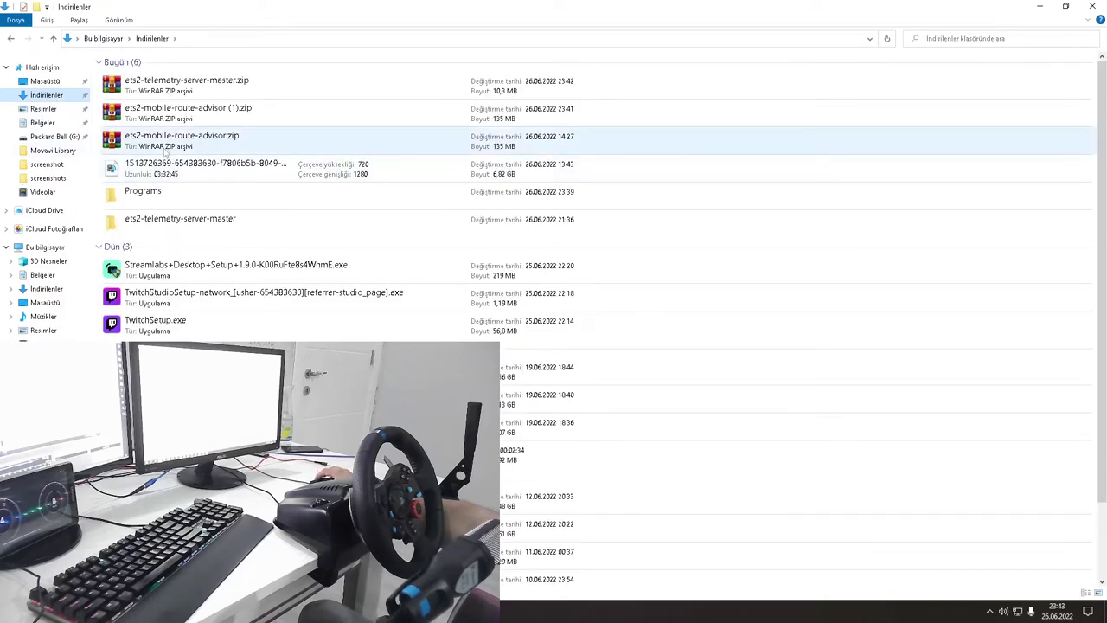
- Switch to Internet Download Manager, locate the last SIMDashboardServer3_9_3_0.msi download, and minimise the manager
click(1039, 7)
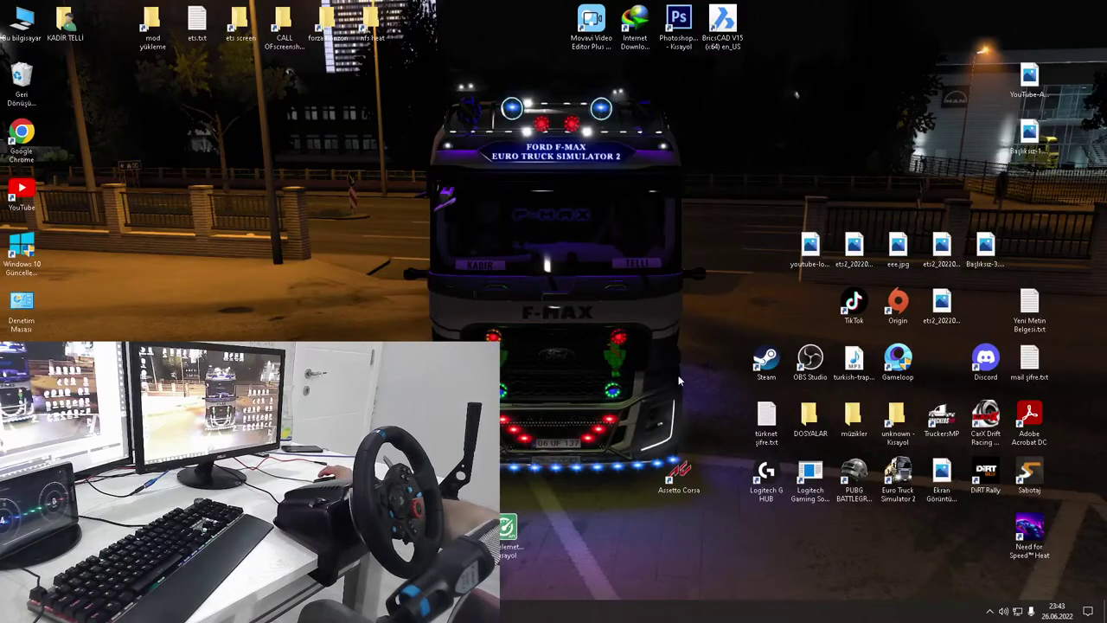
click(991, 610)
click(1013, 589)
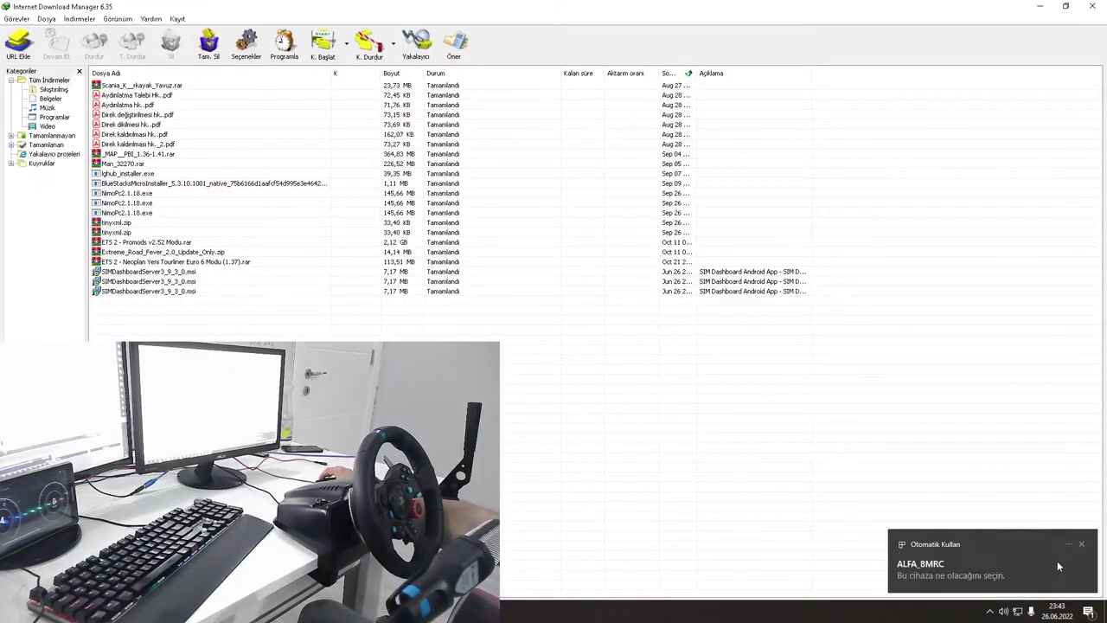
click(1085, 552)
click(139, 292)
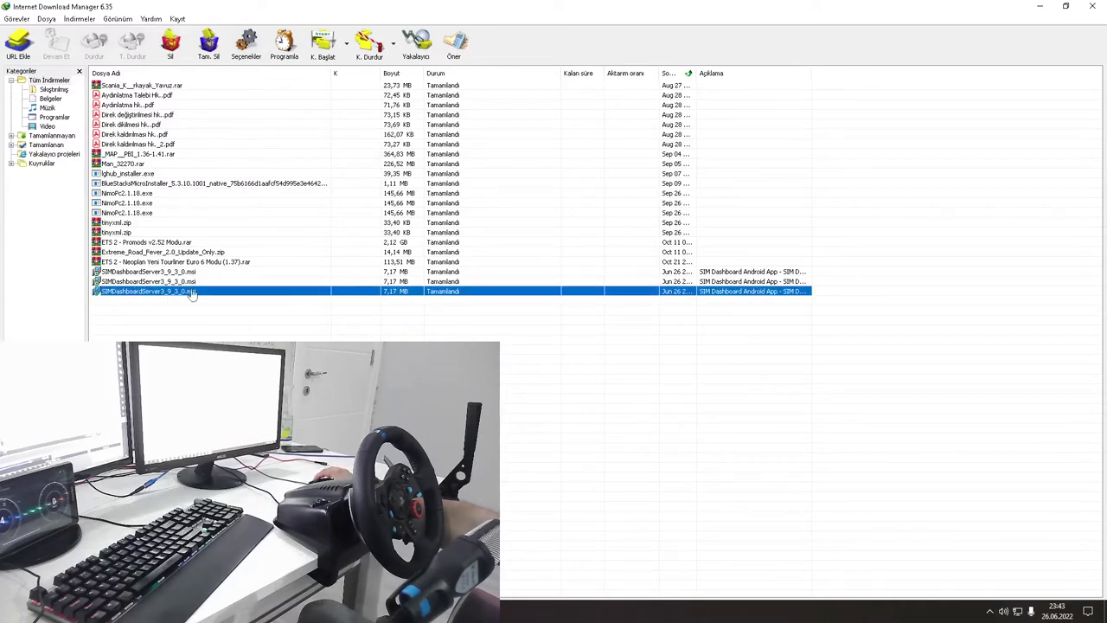
click(1038, 6)
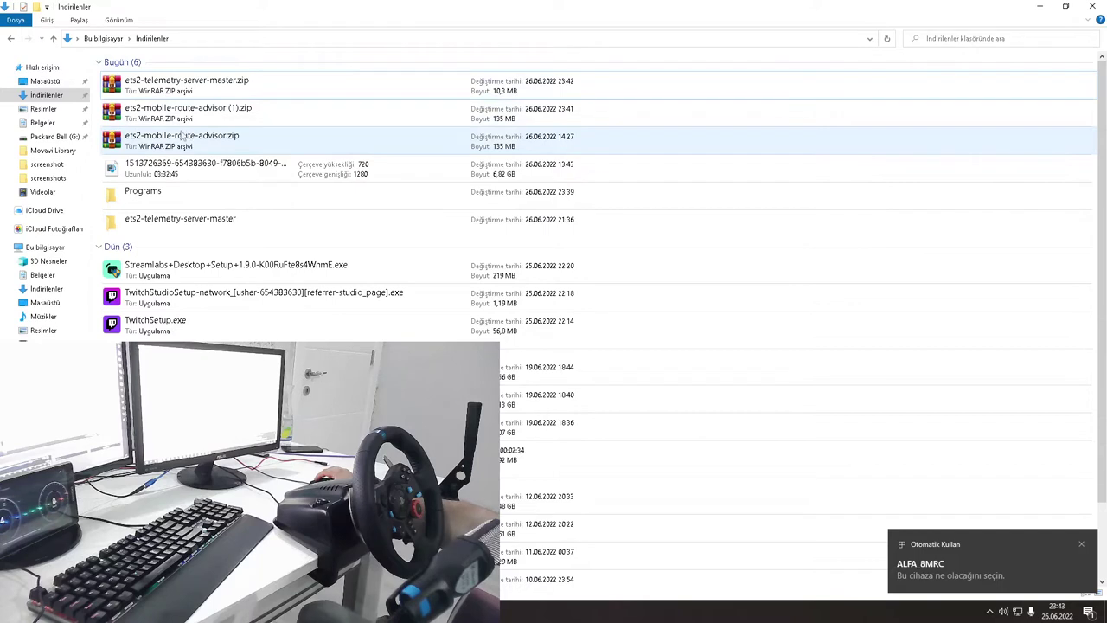
- Select ets2-mobile-route-advisor.zip in the Downloads folder and check the matching download on the Mobile Route Advisor page
click(179, 139)
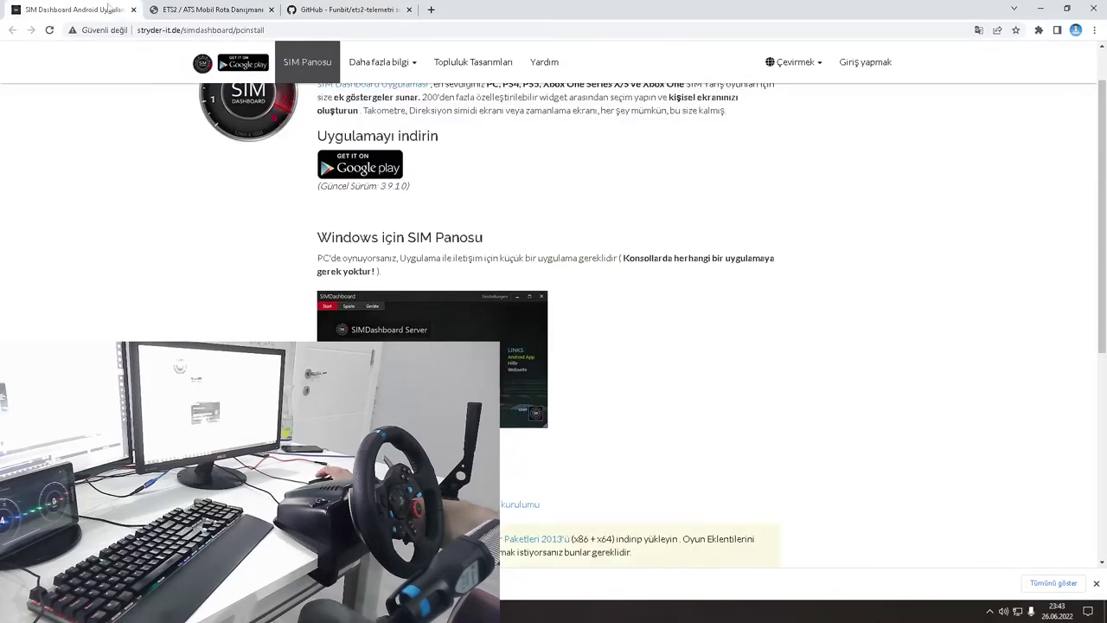
click(184, 9)
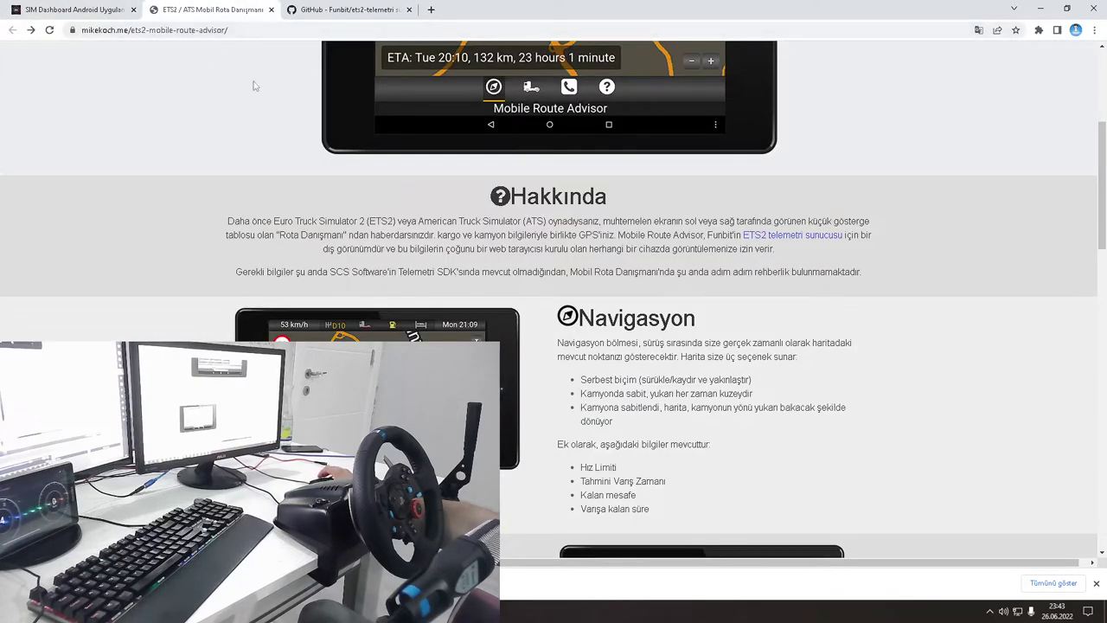
scroll(318, 132, up, 4)
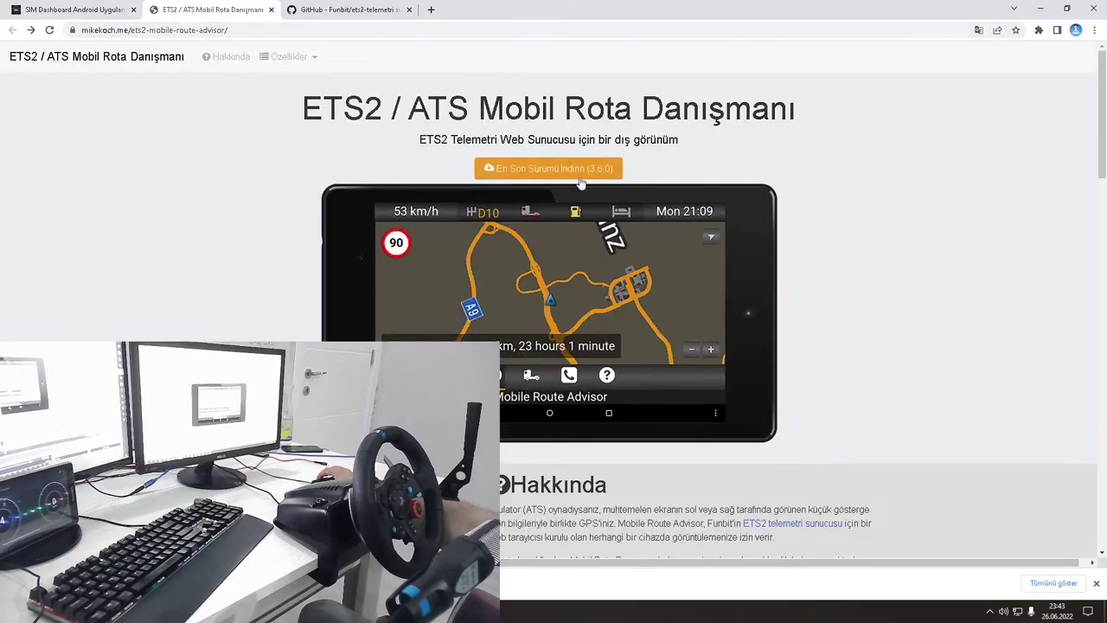
click(1041, 9)
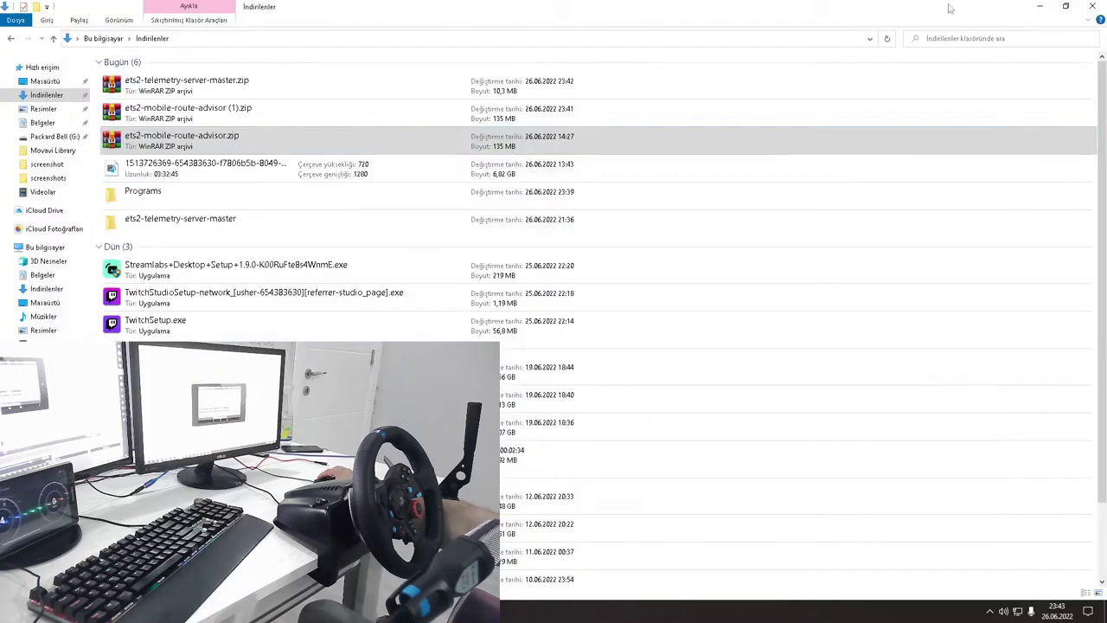
- Extract ets2-mobile-route-advisor.zip into its own folder in Downloads and dismiss the device notification
right_click(167, 147)
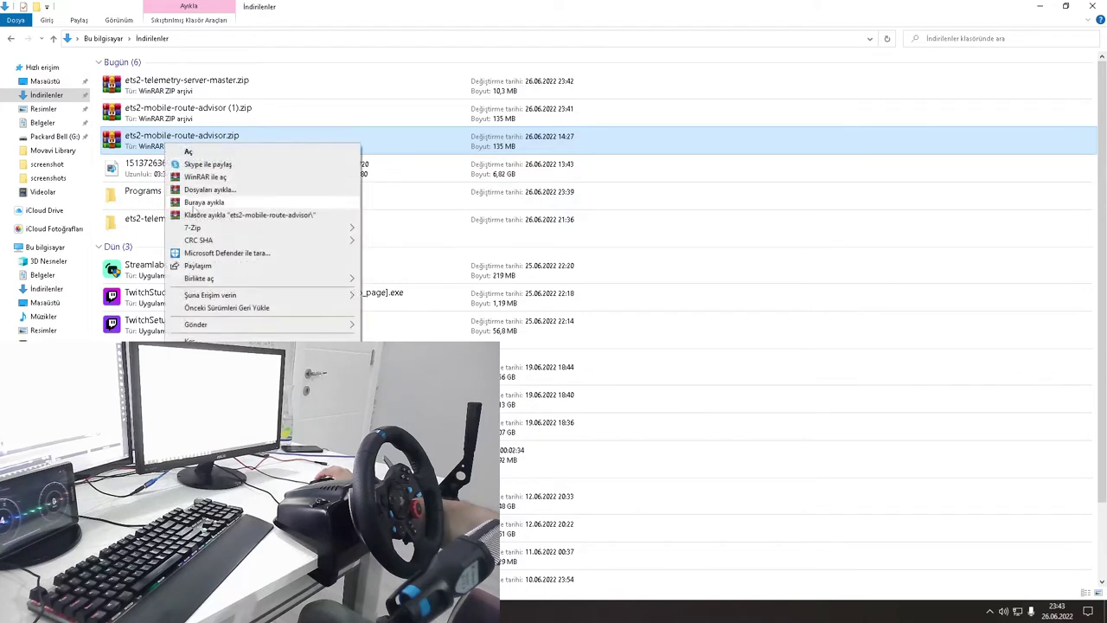
click(196, 217)
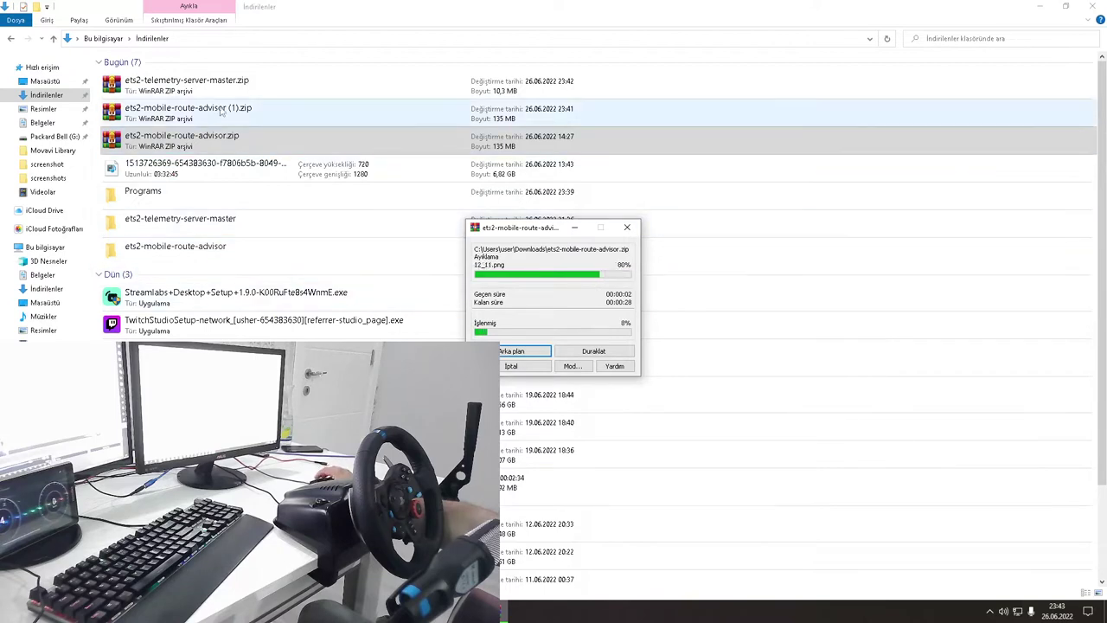
click(187, 91)
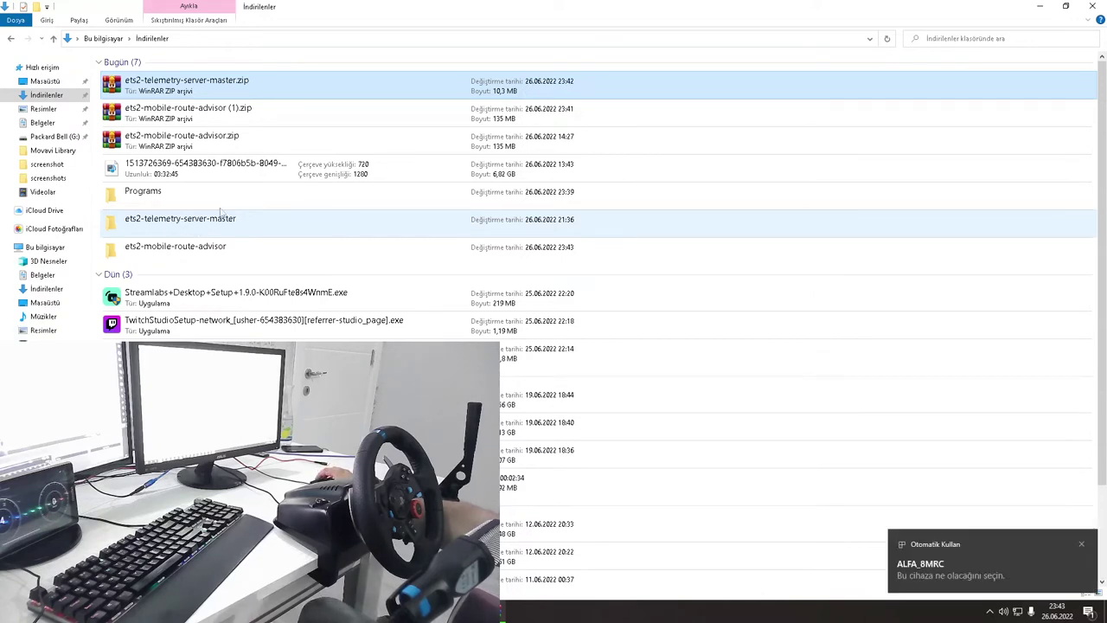
click(1081, 547)
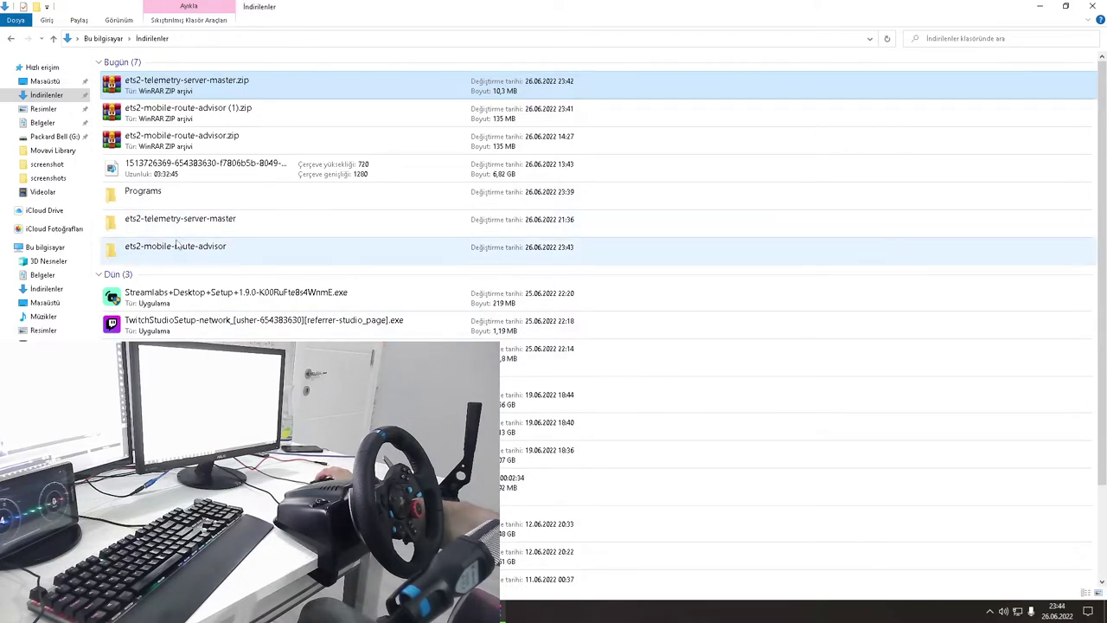
- Examine the contents of the extracted ets2-mobile-route-advisor folder and its inner folder, and return to Downloads
double_click(176, 246)
double_click(158, 77)
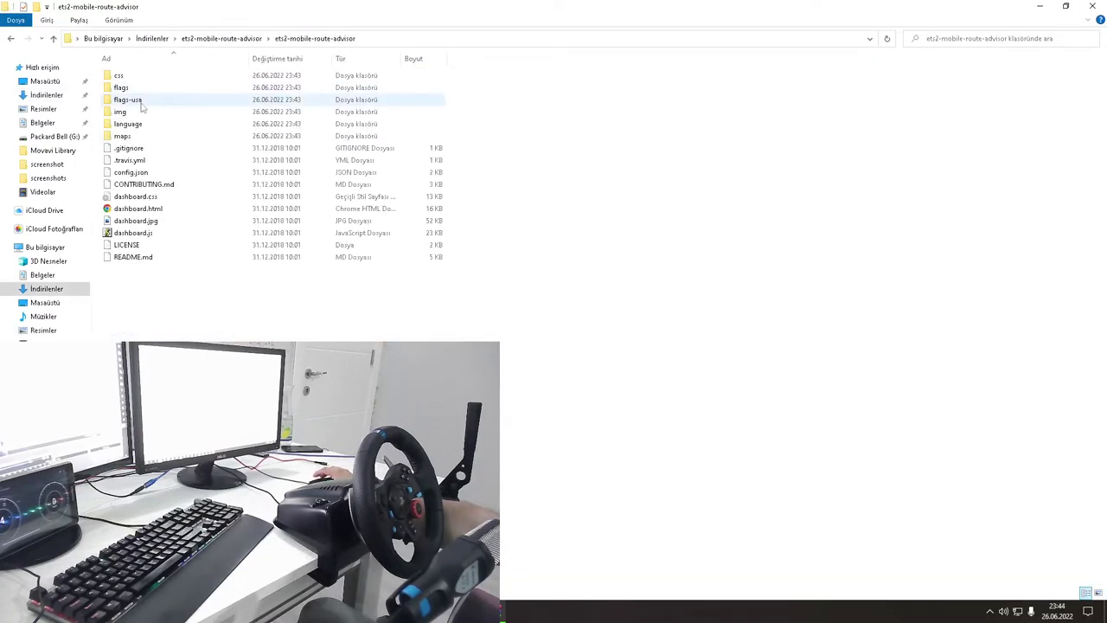
key(BackSpace)
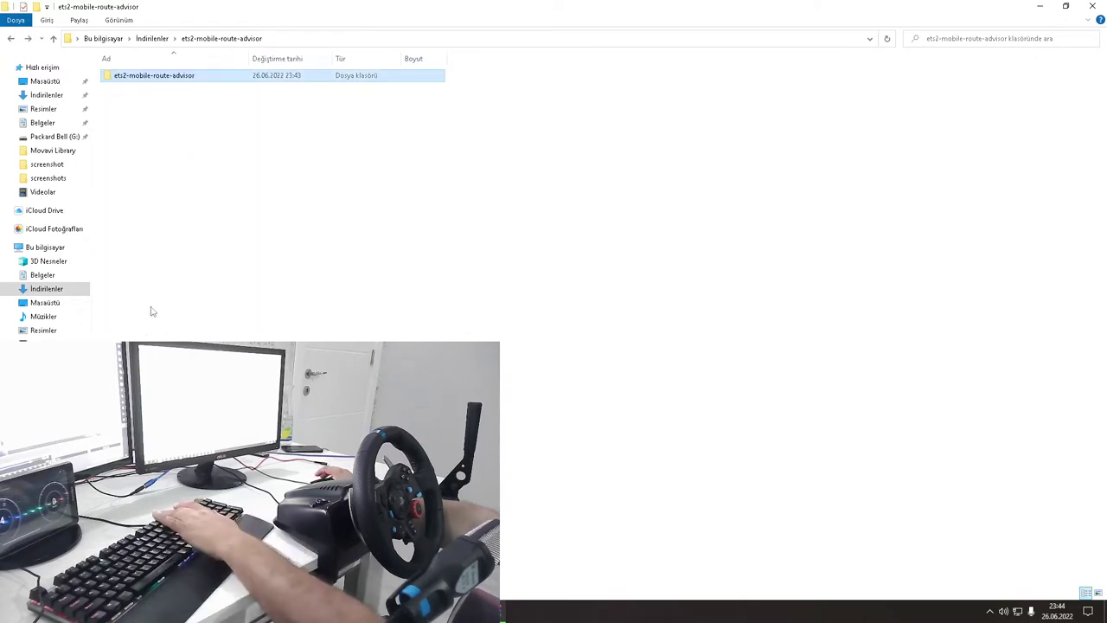
key(BackSpace)
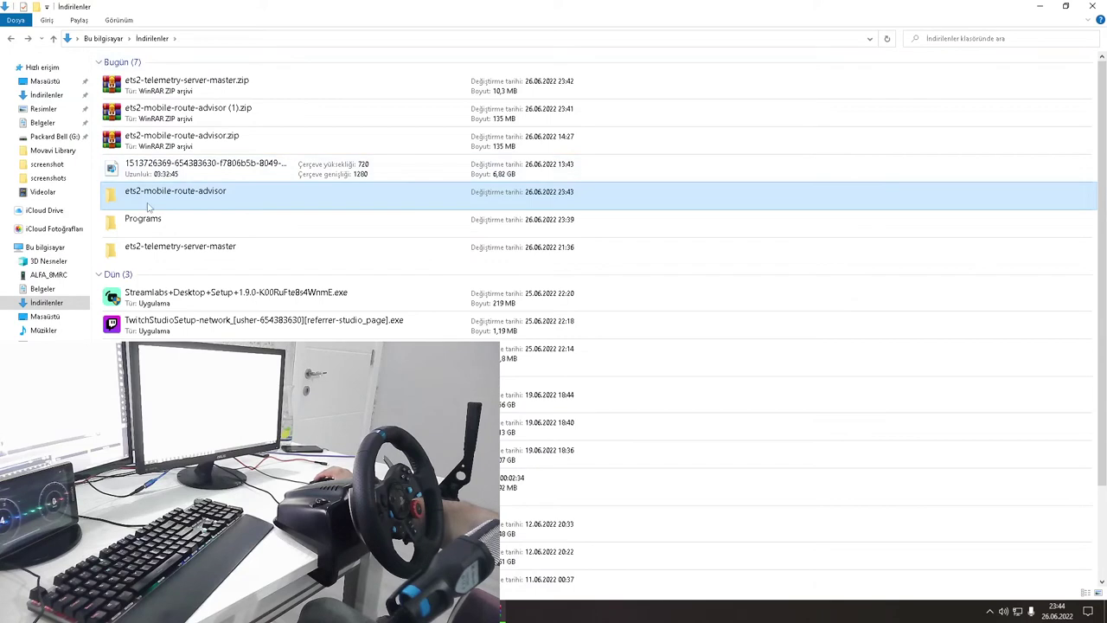
- Select the inner ets2-mobile-route-advisor folder as the one that belongs in the telemetry server, and return to Downloads
double_click(176, 192)
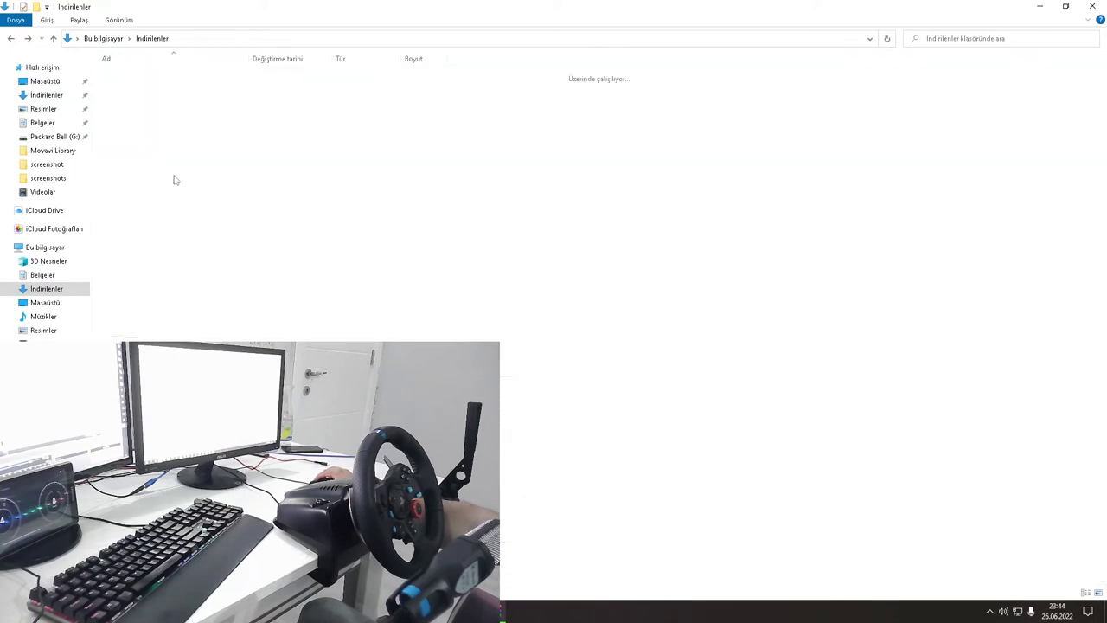
click(152, 81)
right_click(152, 81)
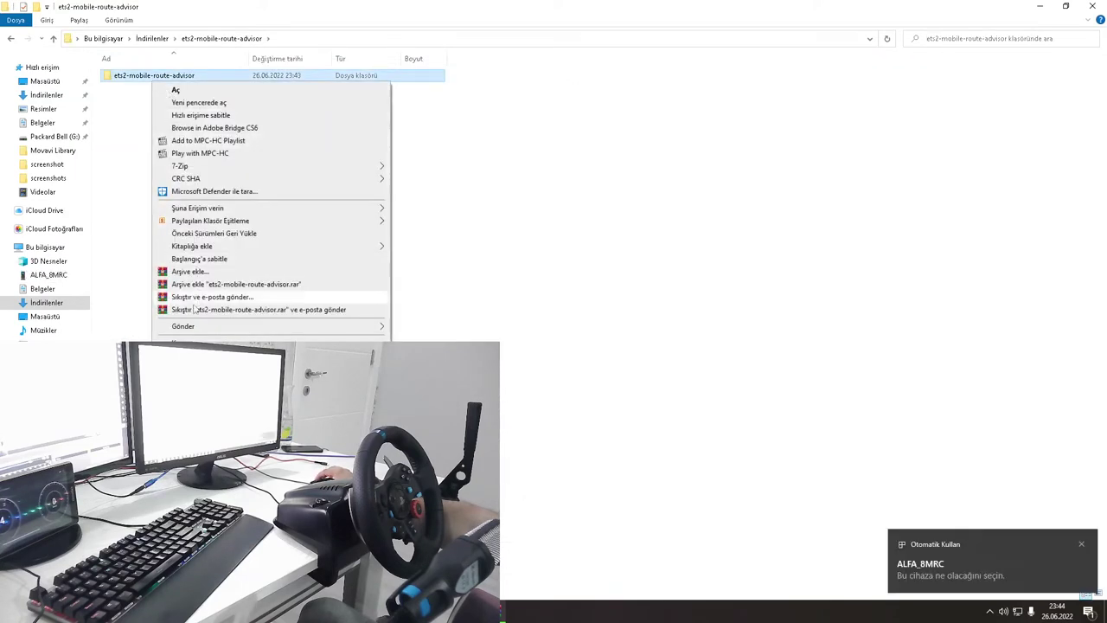
key(Escape)
click(167, 43)
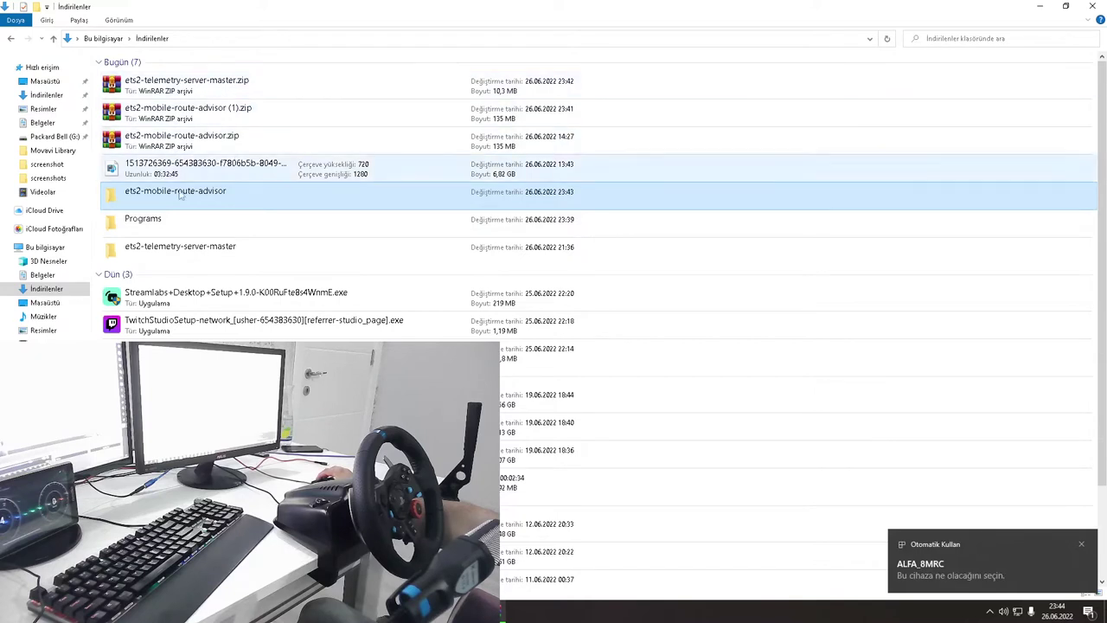
- Open server > Html > skins inside ets2-telemetry-server-master and select the ets2-mobile-route-advisor folder there
double_click(166, 250)
double_click(162, 78)
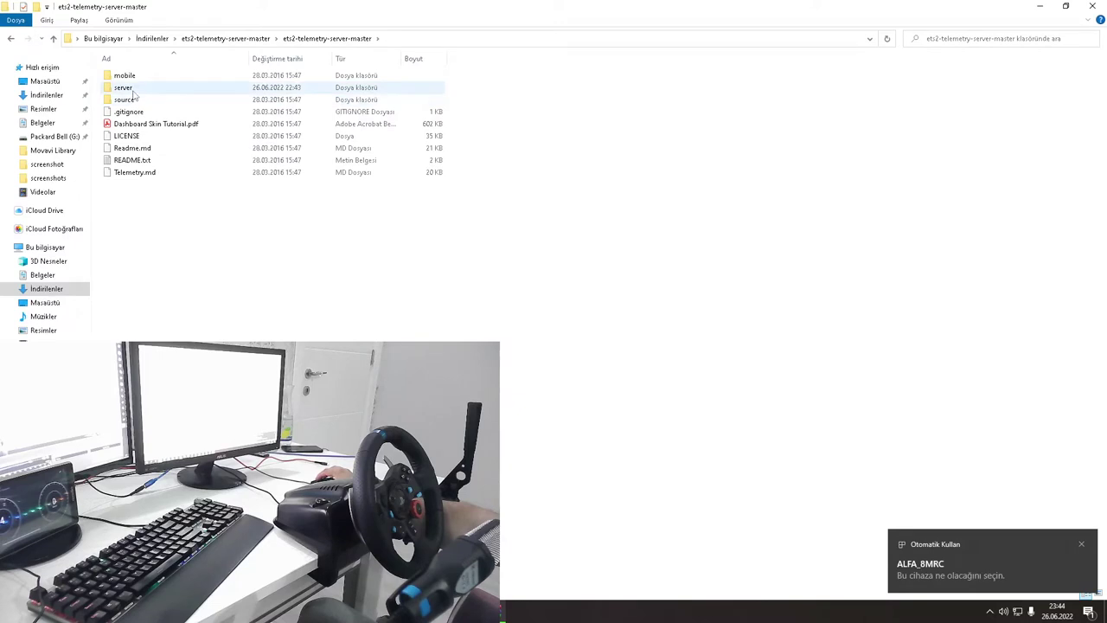
double_click(130, 88)
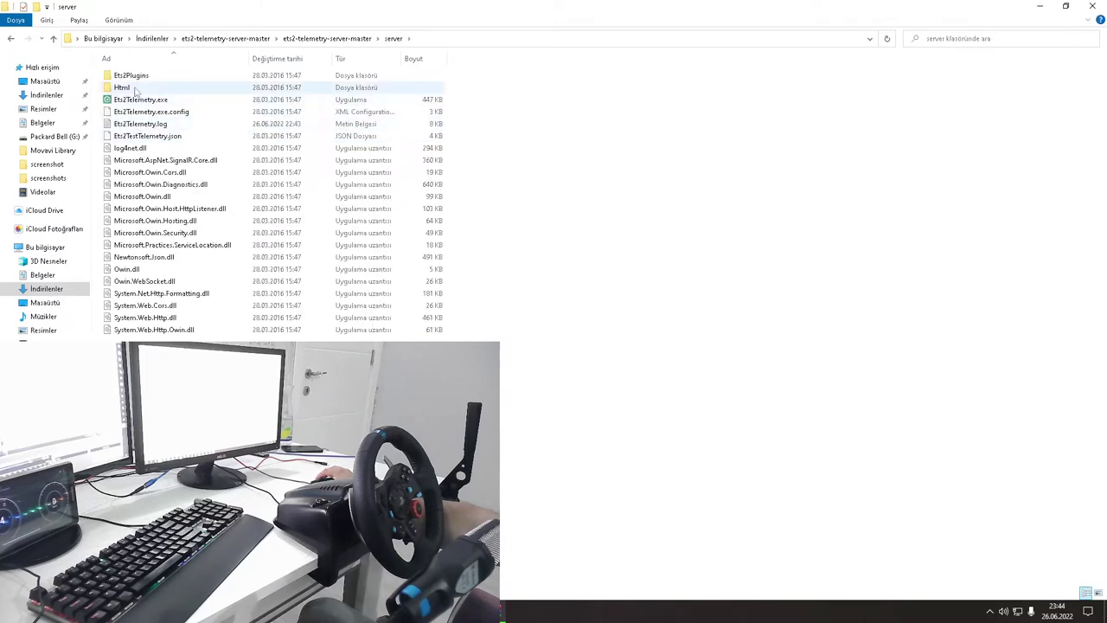
double_click(135, 89)
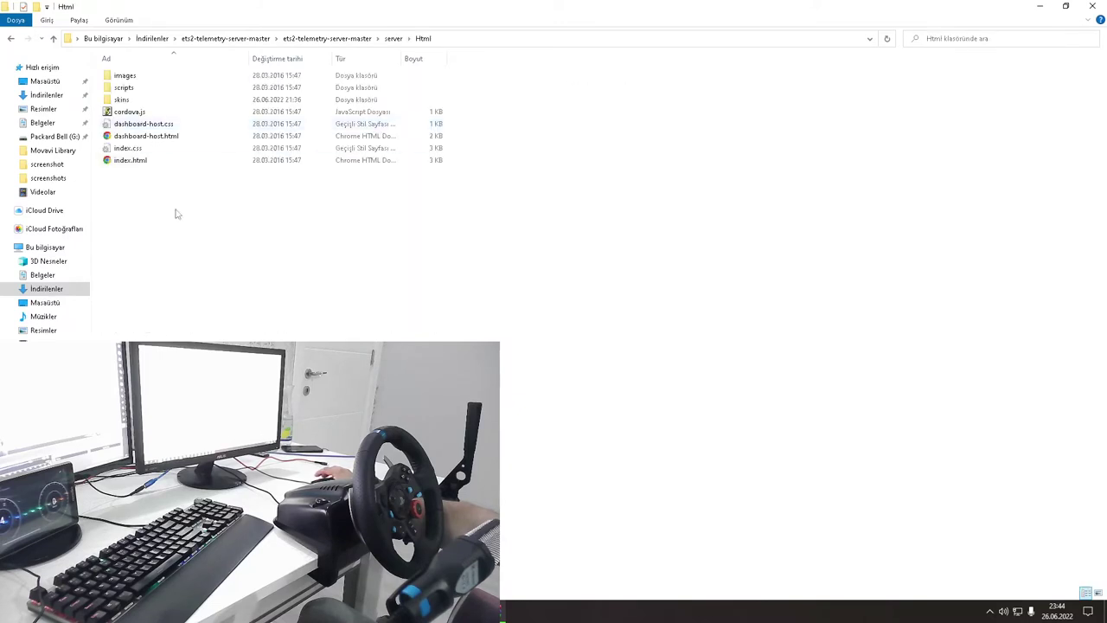
double_click(122, 100)
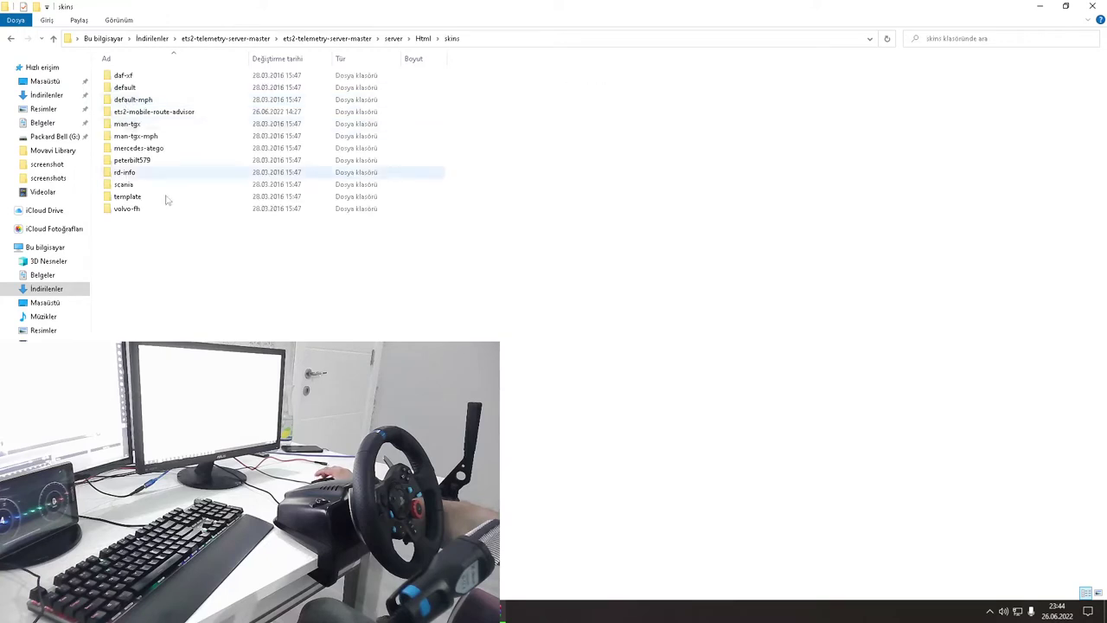
right_click(148, 251)
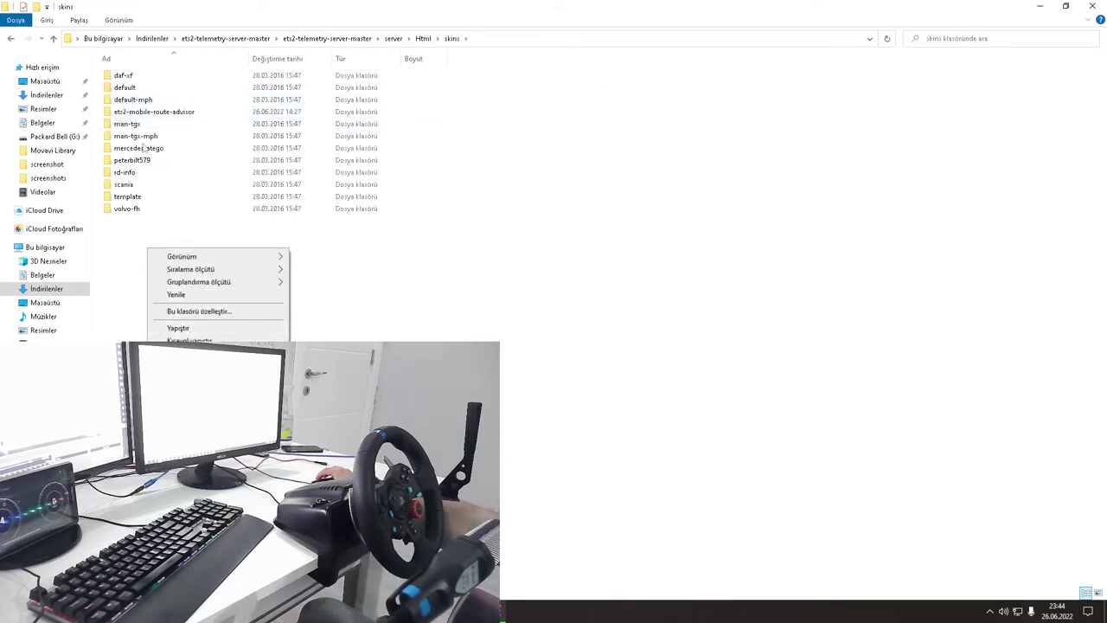
click(130, 116)
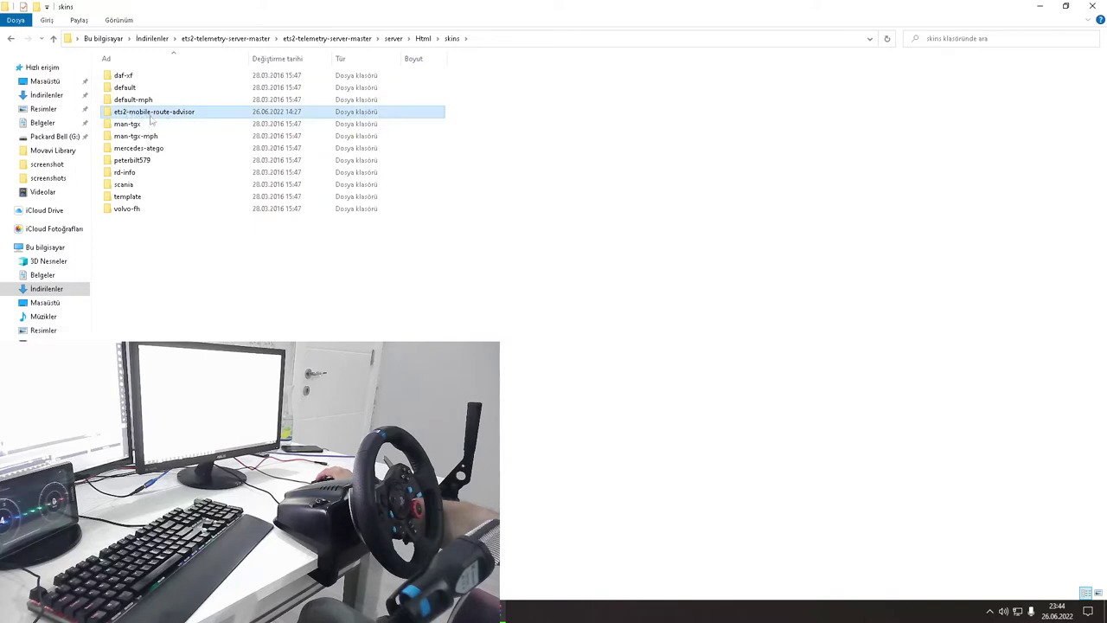
- Return to Downloads and retrace the path through the nested ets2-telemetry-server-master folders
click(320, 39)
click(225, 38)
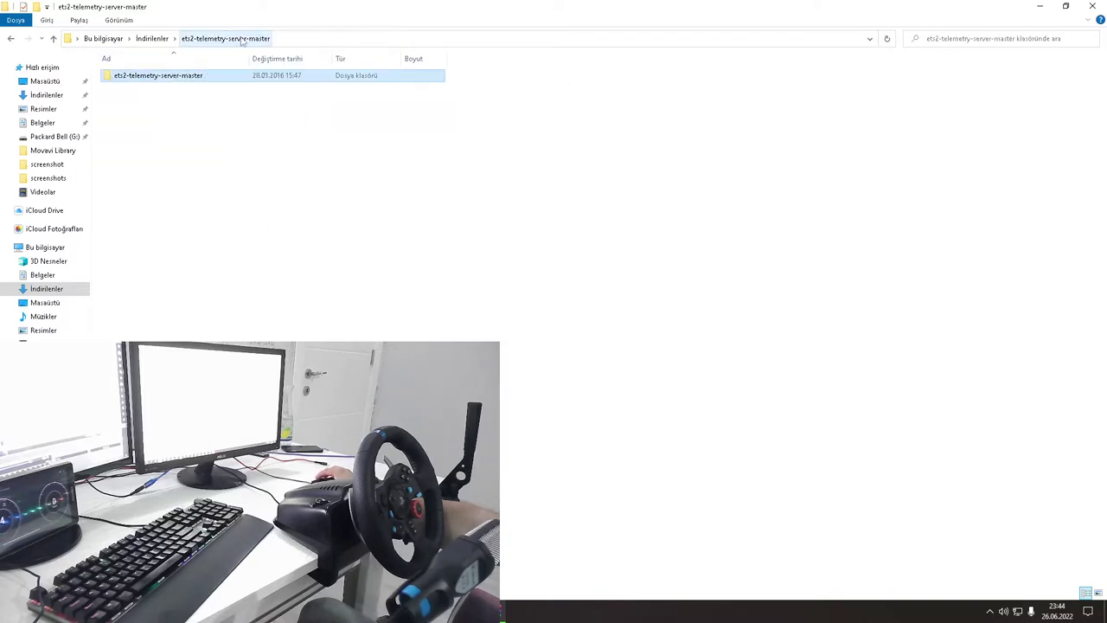
click(153, 38)
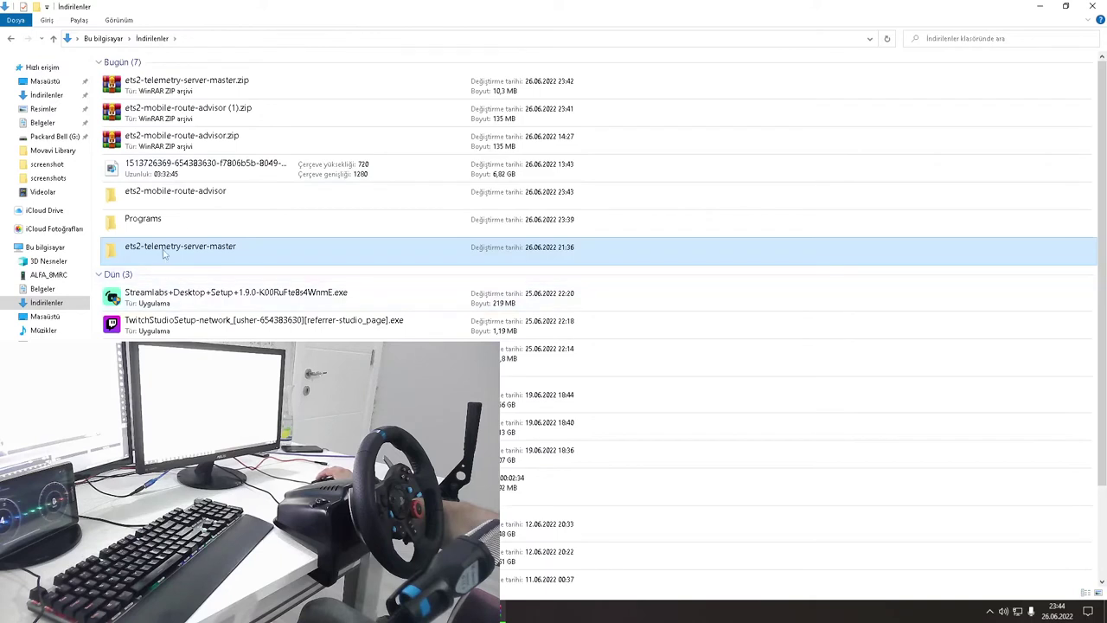
double_click(163, 248)
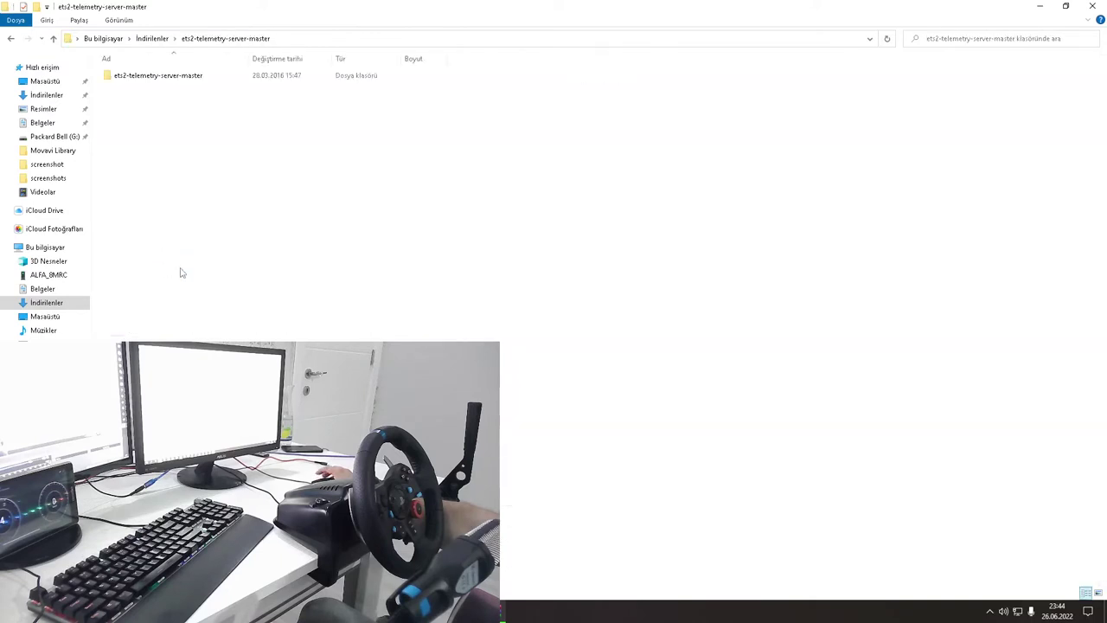
double_click(188, 79)
click(225, 38)
click(152, 38)
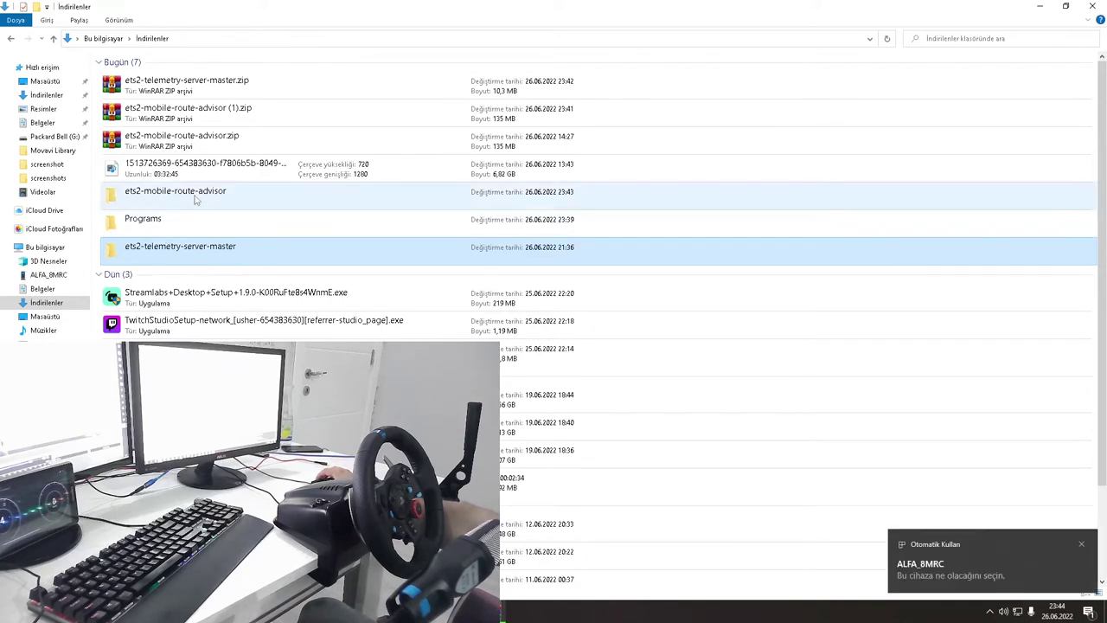
- Open the server folder of ets2-telemetry-server-master and run Ets2Telemetry.exe, closing the message it shows
double_click(173, 248)
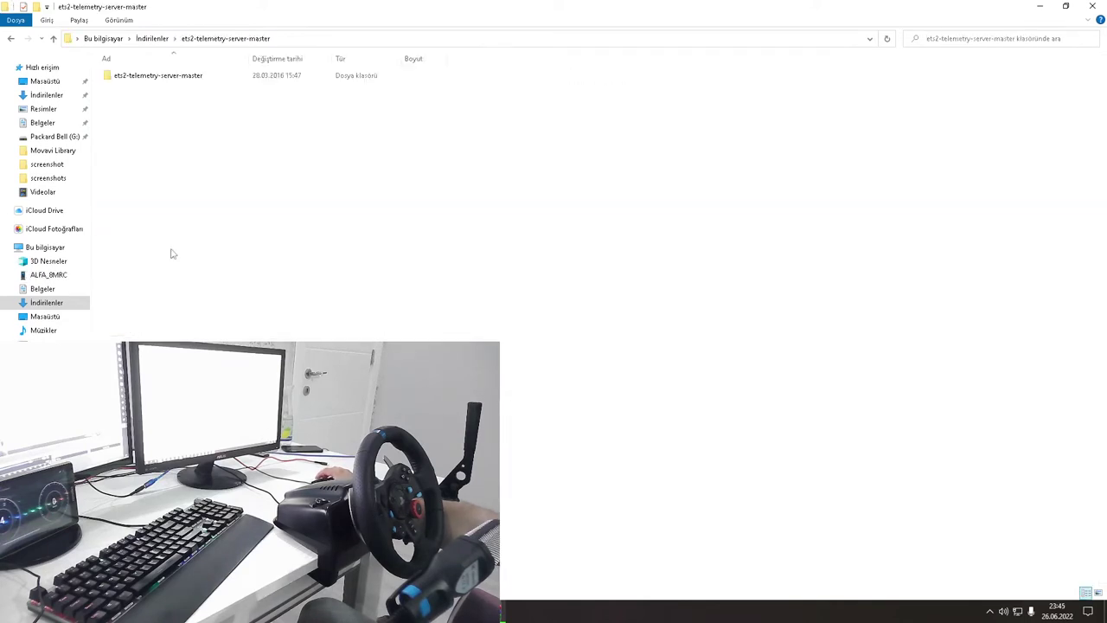
double_click(171, 76)
click(129, 88)
double_click(130, 89)
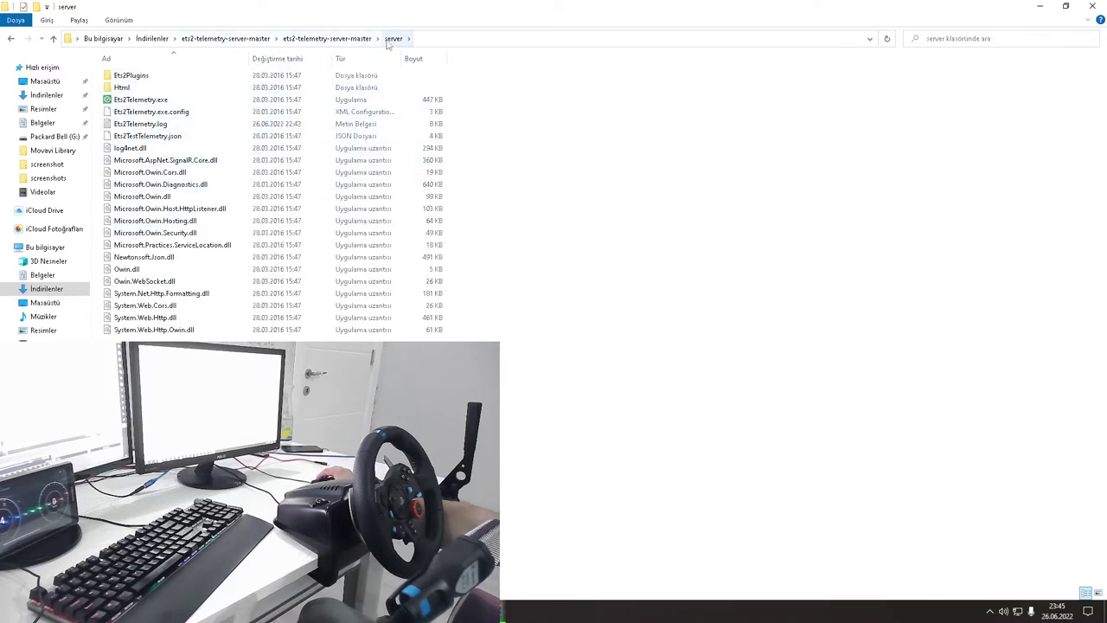
double_click(139, 100)
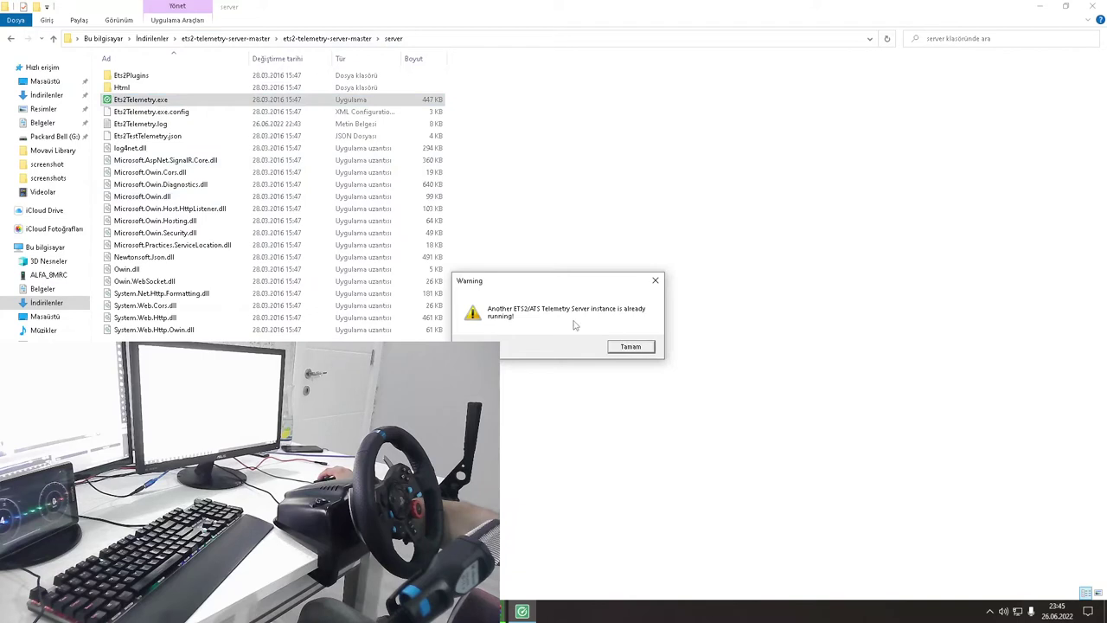
click(631, 347)
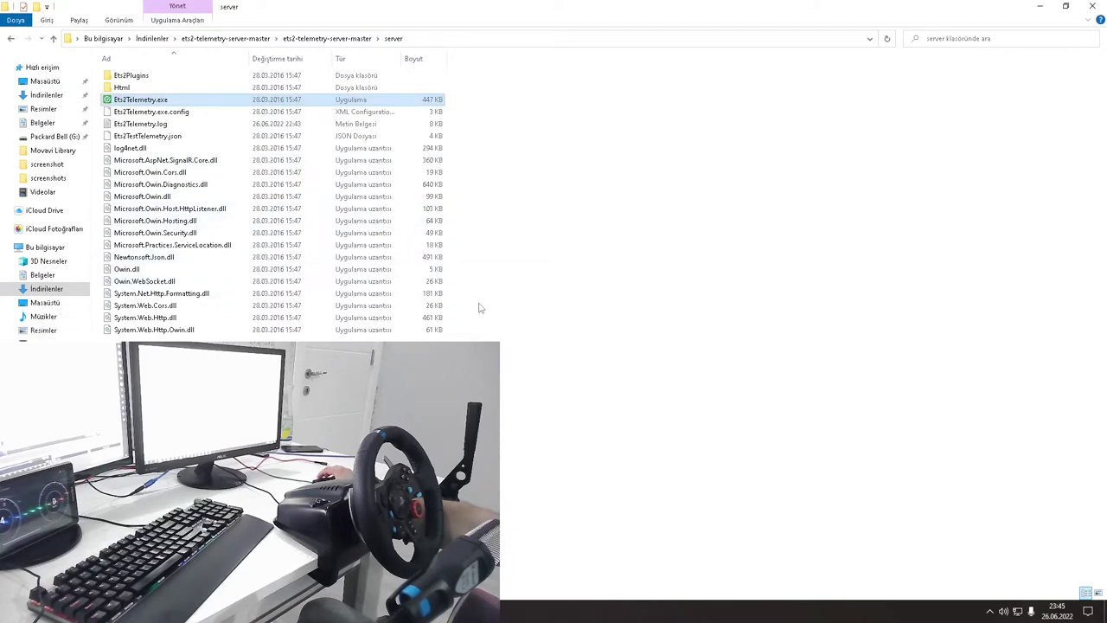
click(922, 105)
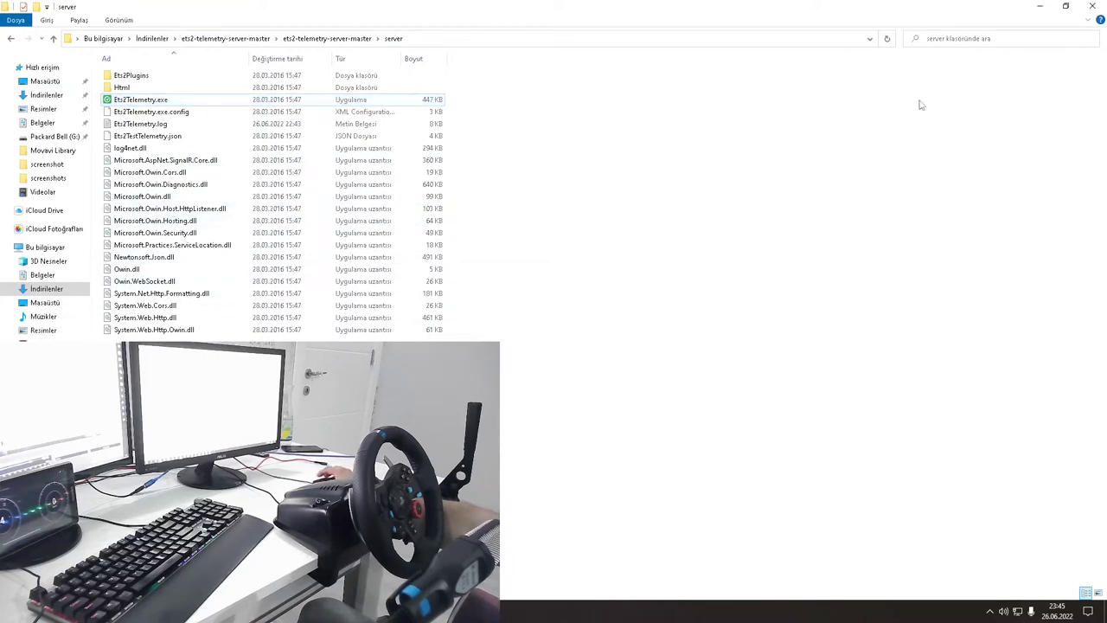
- Minimise File Explorer and check the background programs in the system tray and the telemetry server shortcut on the desktop
click(1031, 6)
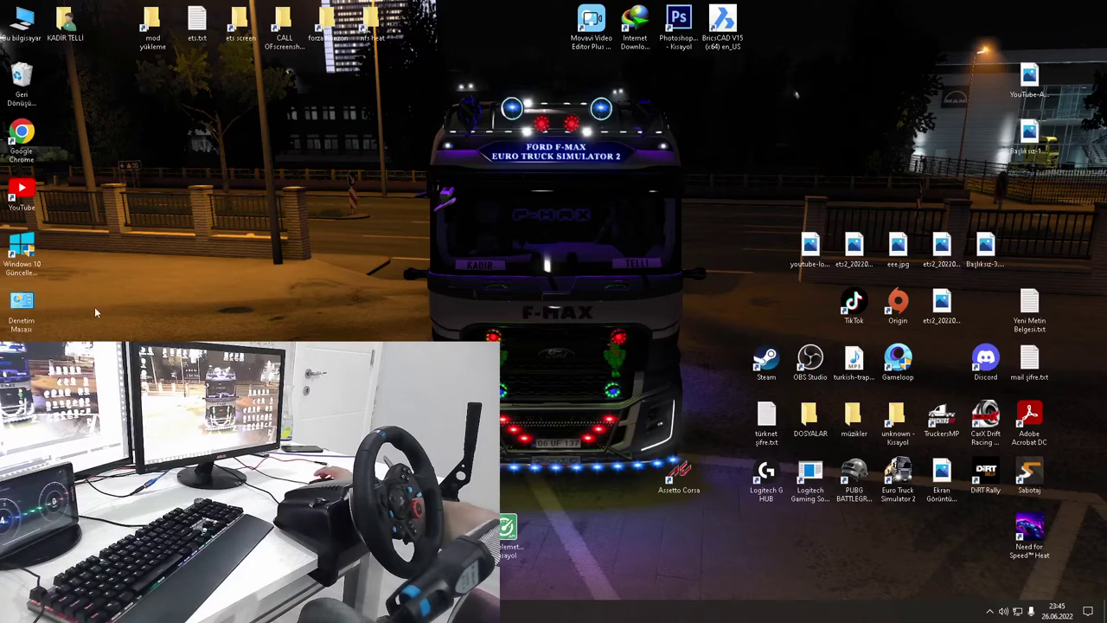
click(990, 611)
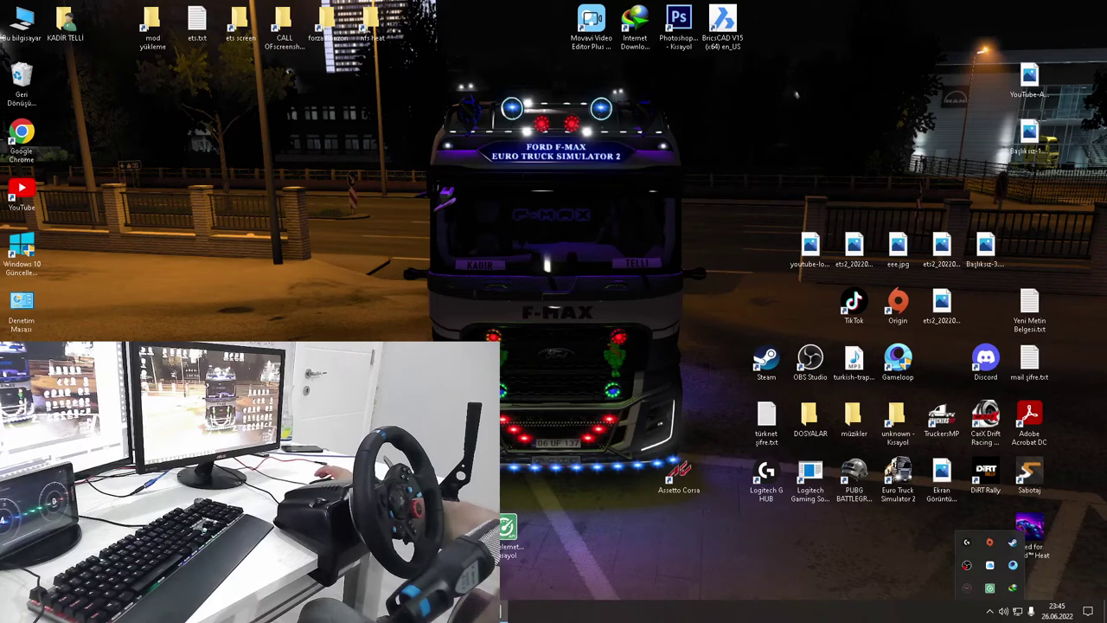
key(Escape)
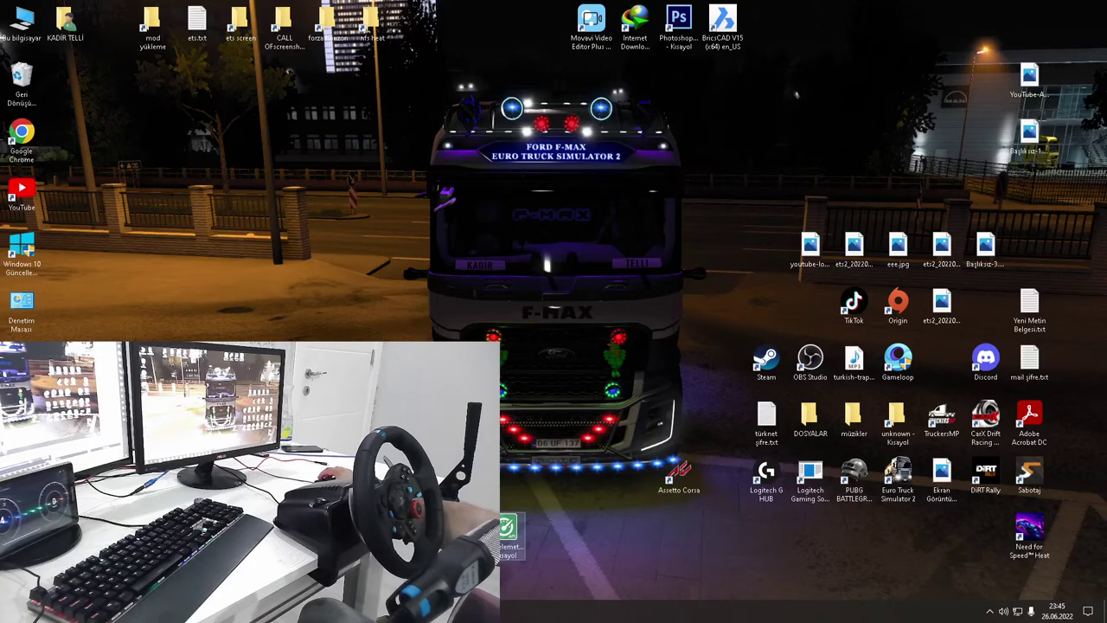
right_click(495, 558)
click(558, 592)
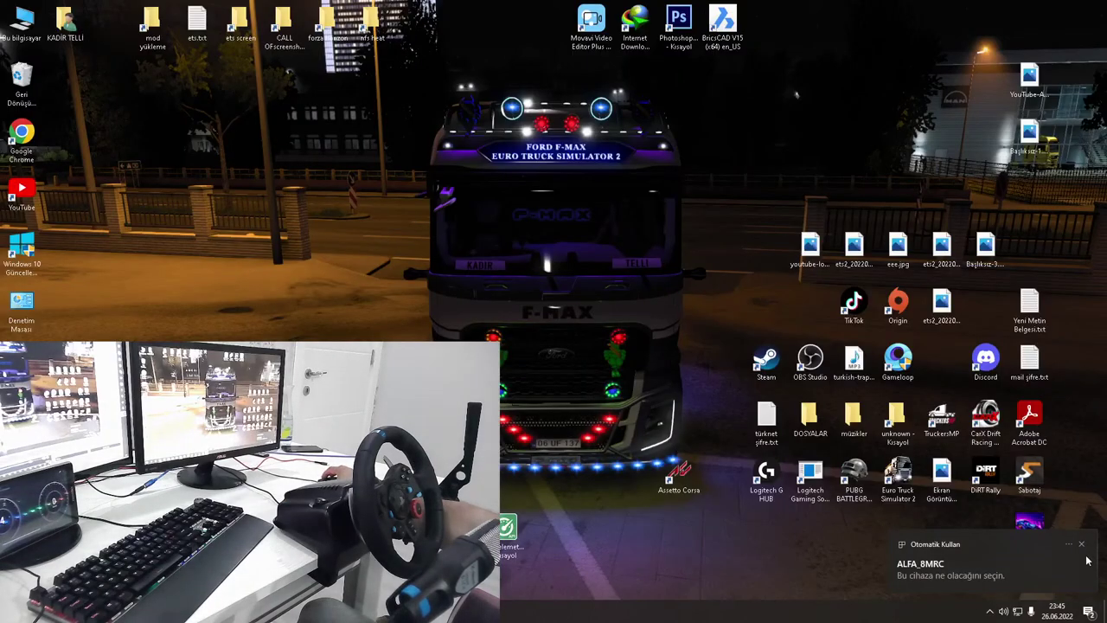
click(1082, 544)
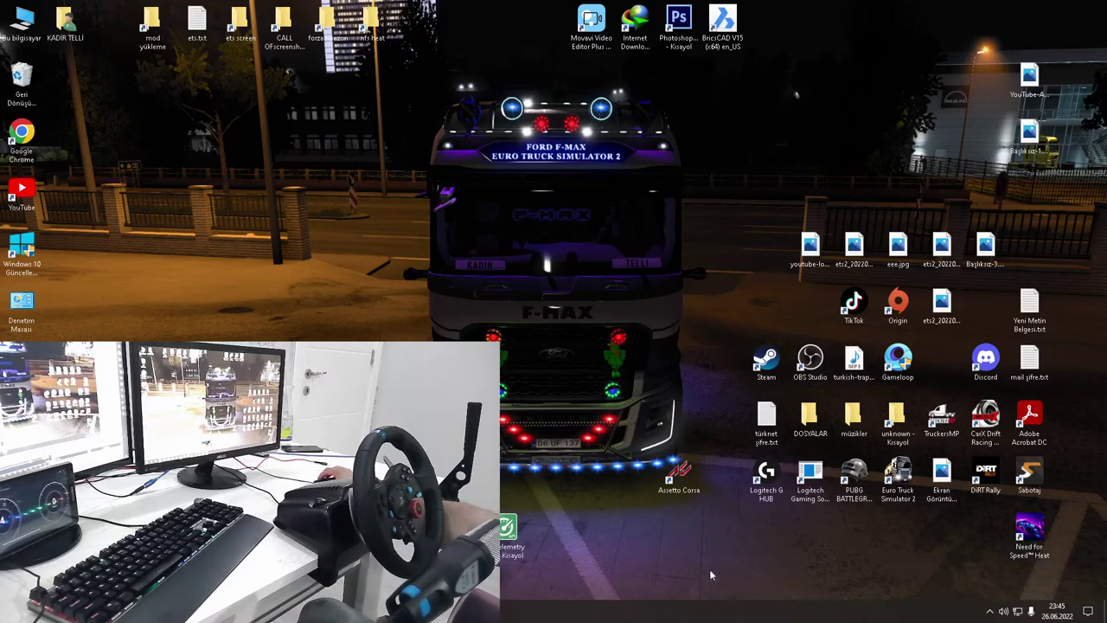
- Open the ETS2/ATS Telemetry Server window and move it slightly higher on the desktop
click(990, 611)
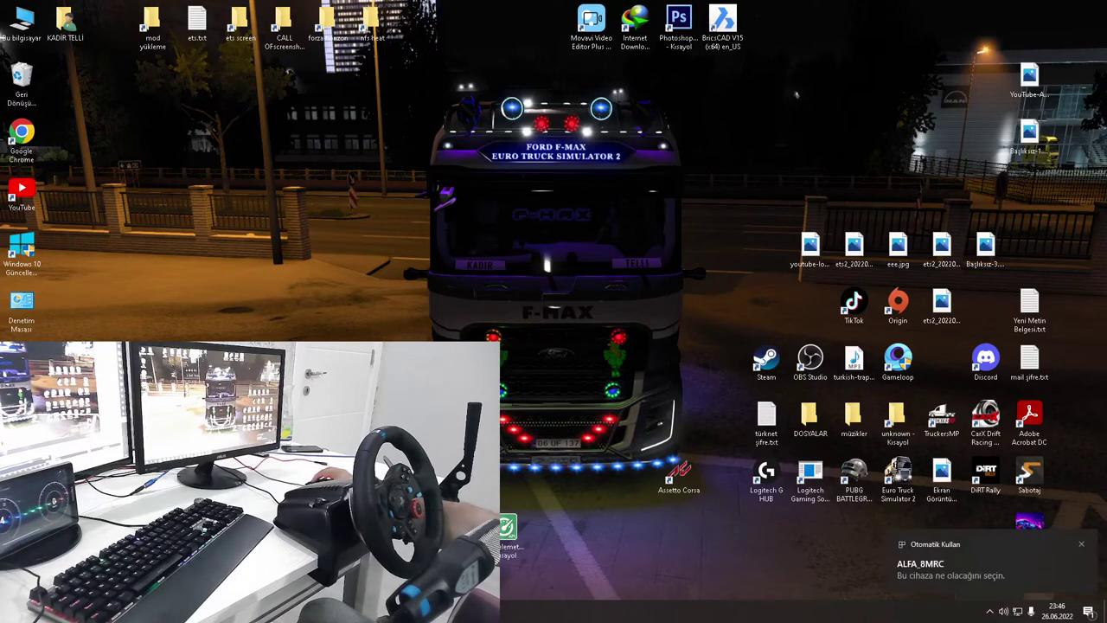
double_click(508, 527)
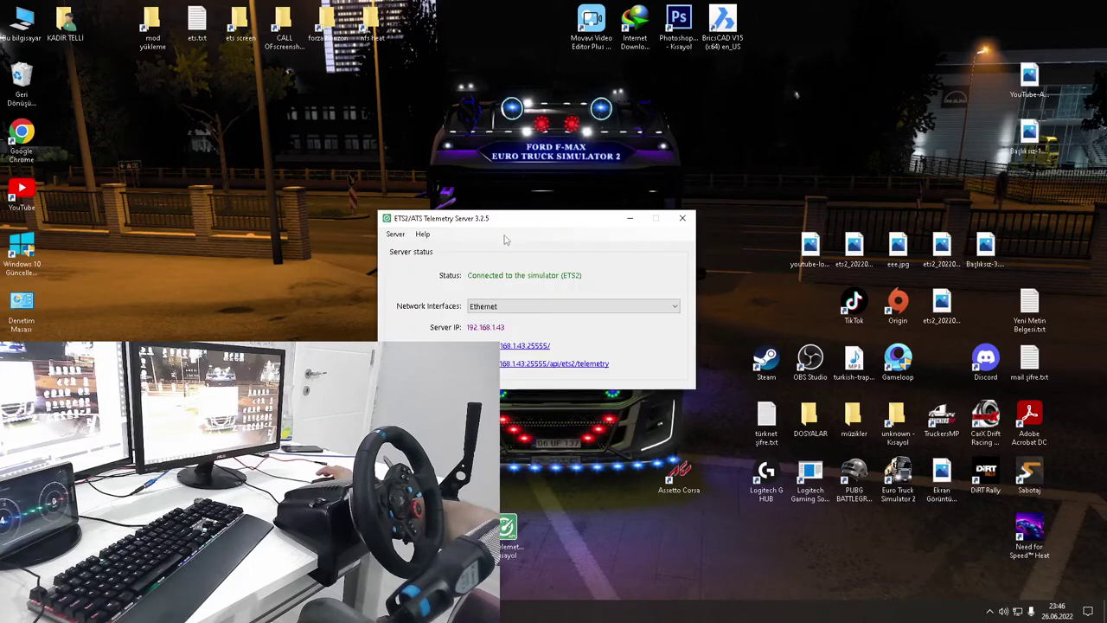
drag(492, 224, 496, 199)
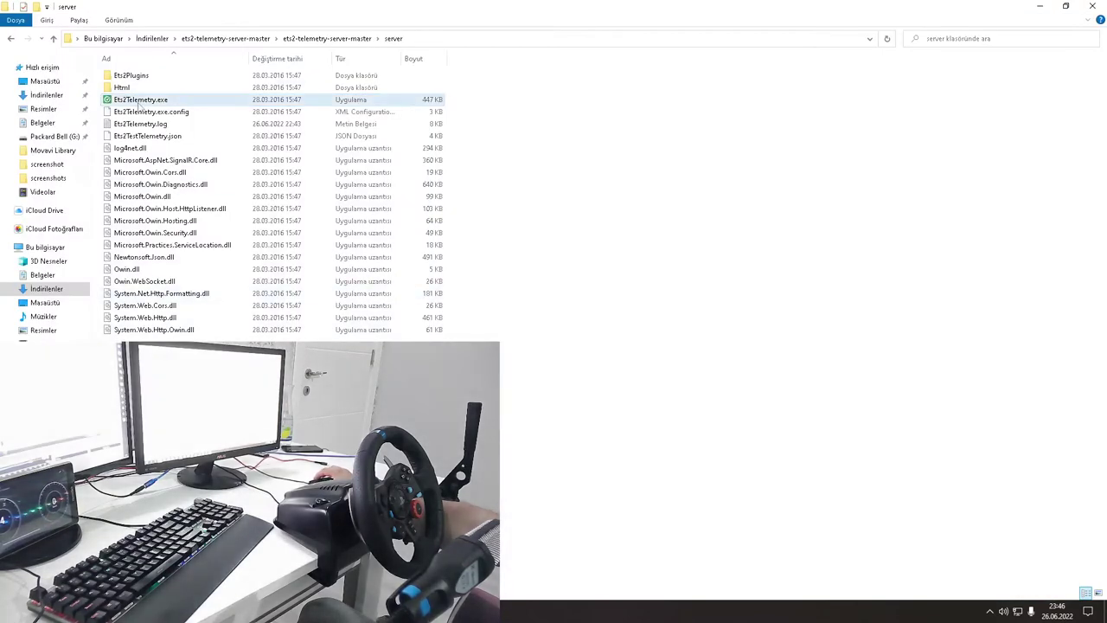
- Try to start Ets2Telemetry.exe again from the server folder and close the message
click(139, 102)
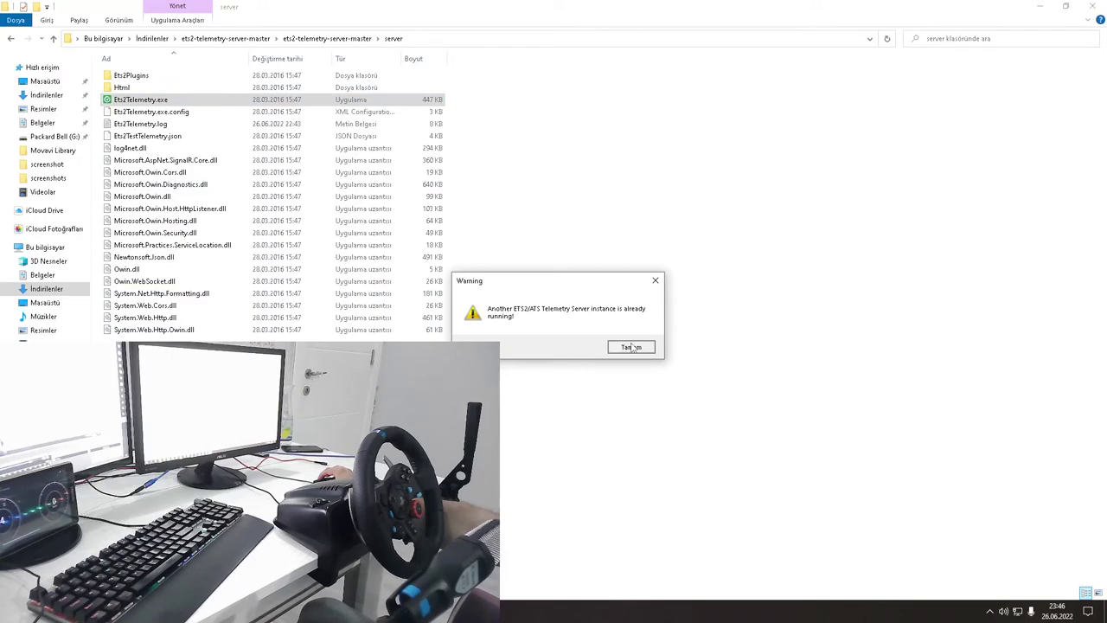
click(630, 347)
click(595, 214)
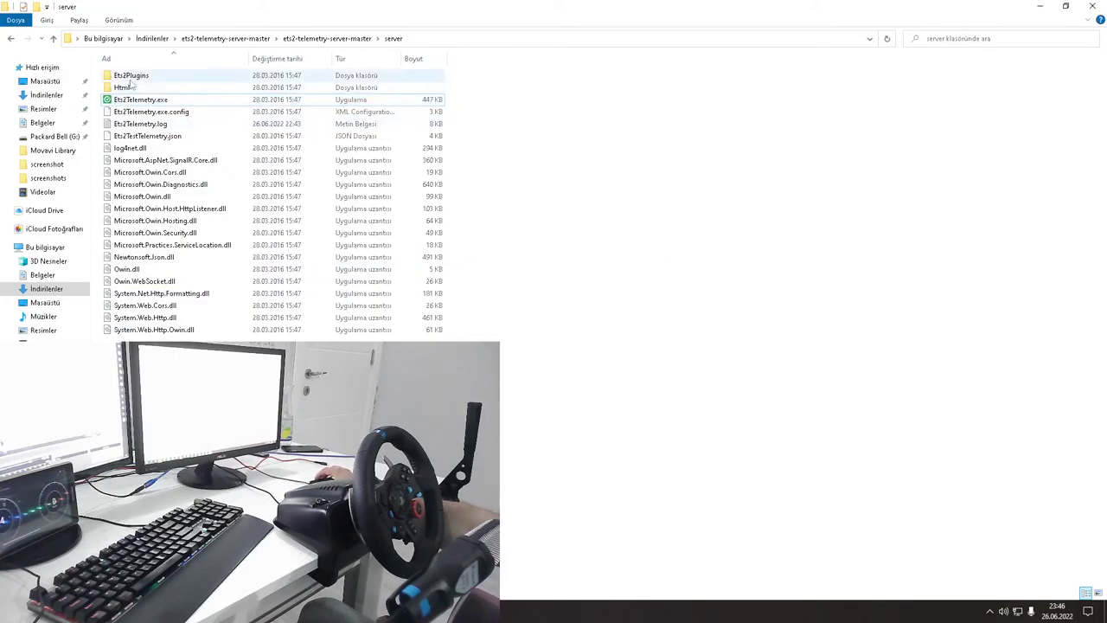
- Minimise File Explorer and move the ETS2/ATS Telemetry Server window to a clear area of the desktop
click(1040, 6)
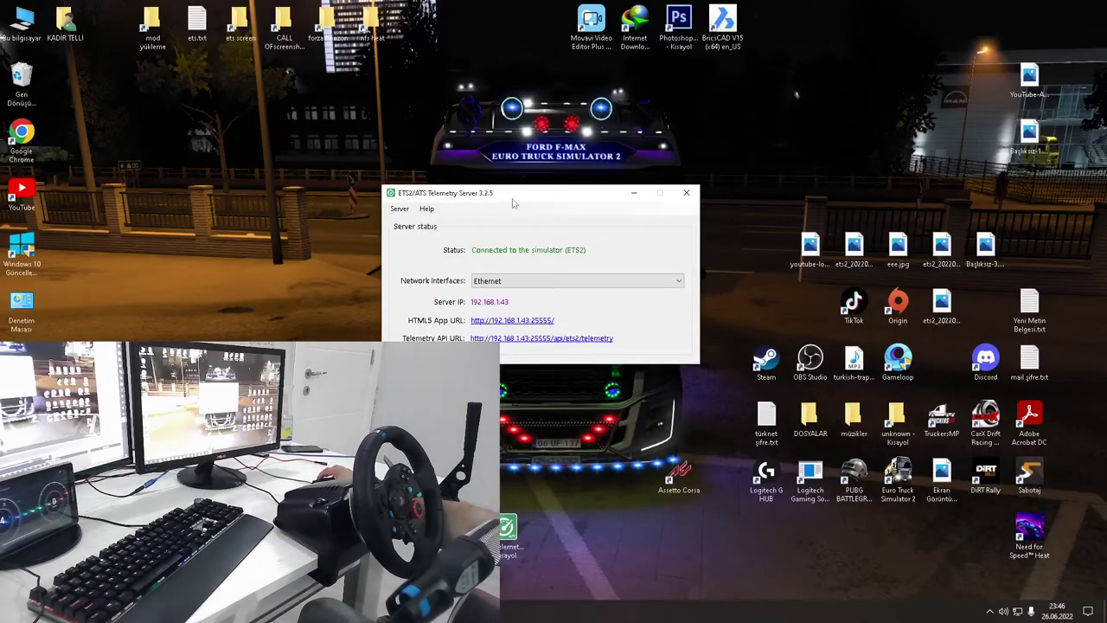
drag(499, 199, 385, 195)
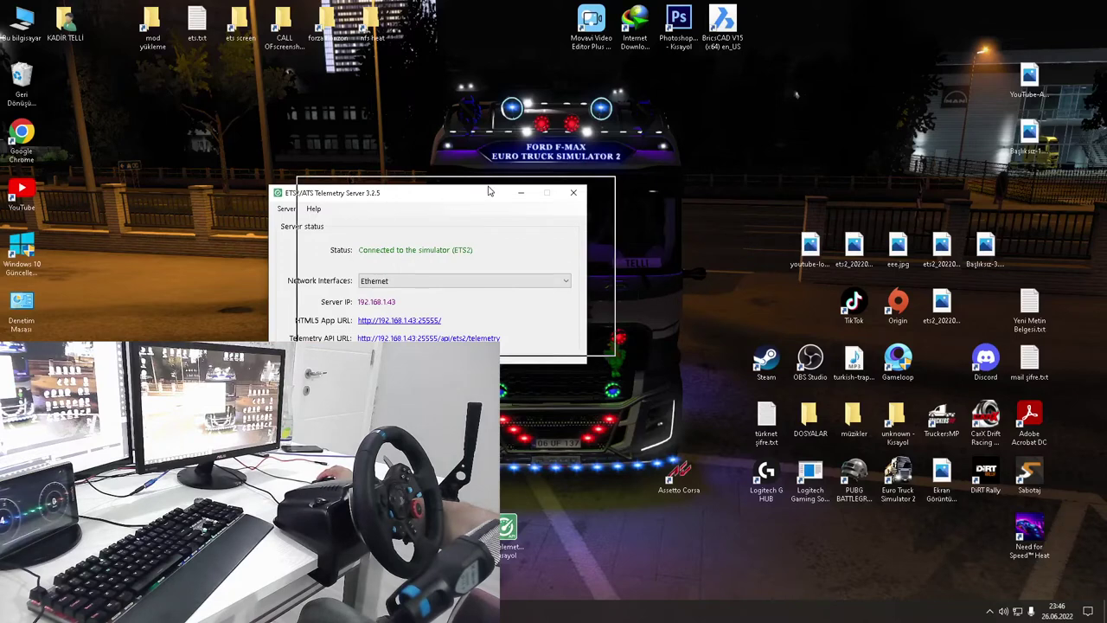
drag(477, 185, 524, 176)
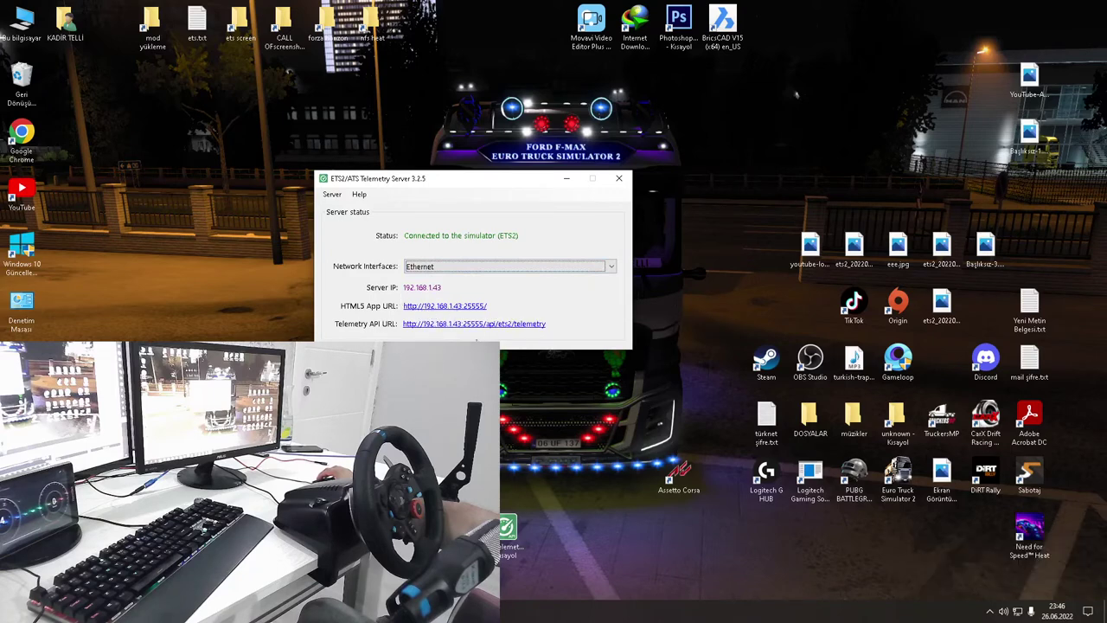
drag(399, 178, 331, 167)
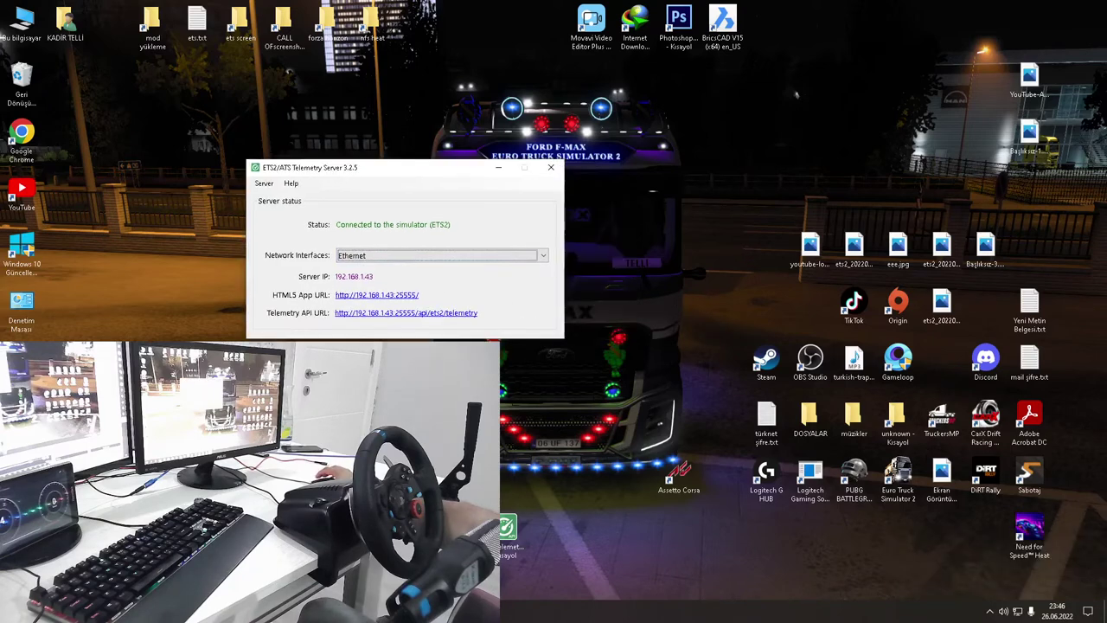
- Check the background programs in the system tray and place the SIM Dashboard and telemetry server windows side by side
click(990, 611)
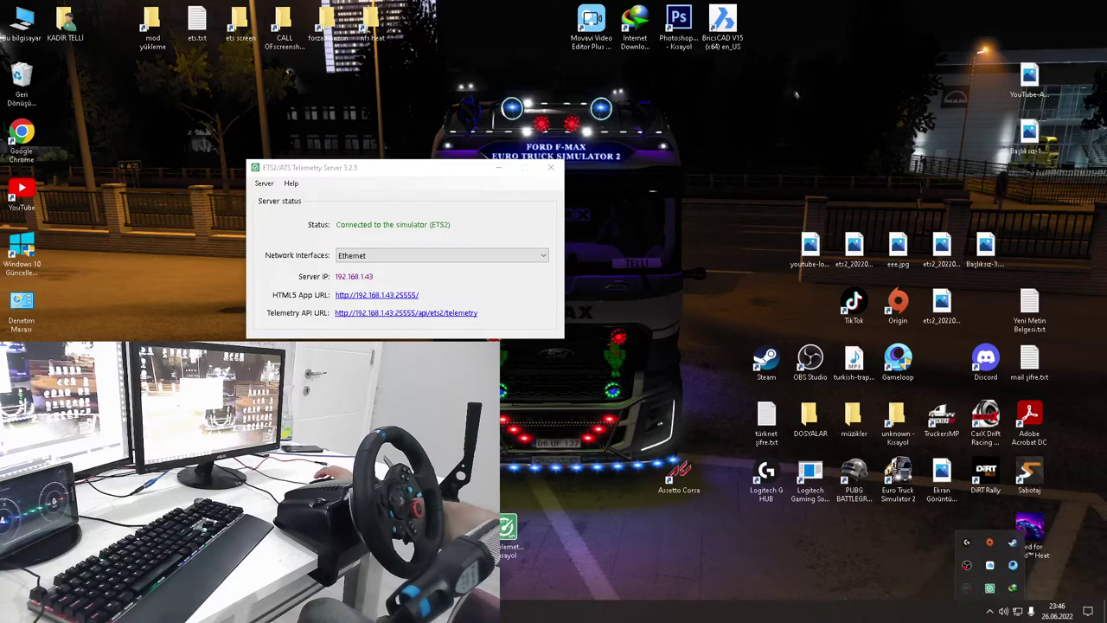
key(Escape)
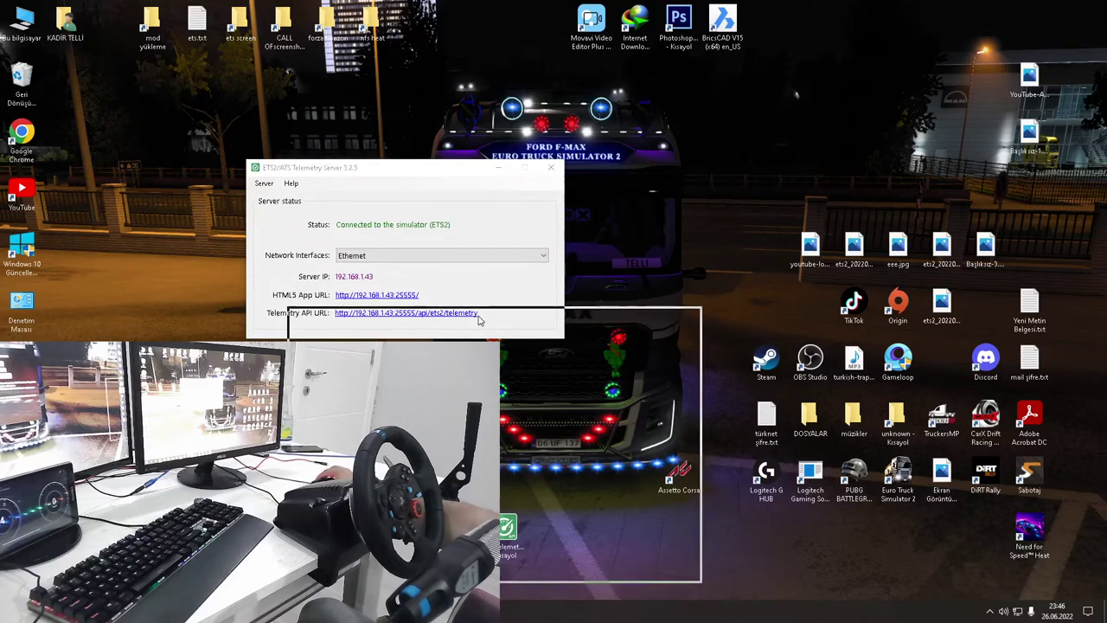
drag(399, 173, 269, 141)
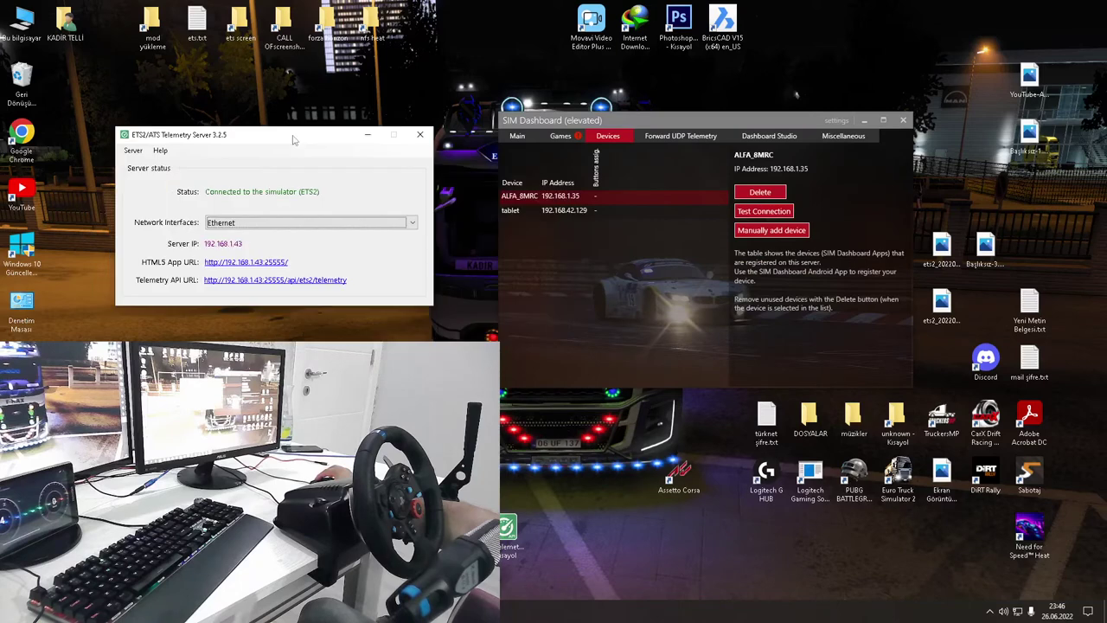
drag(554, 120, 497, 136)
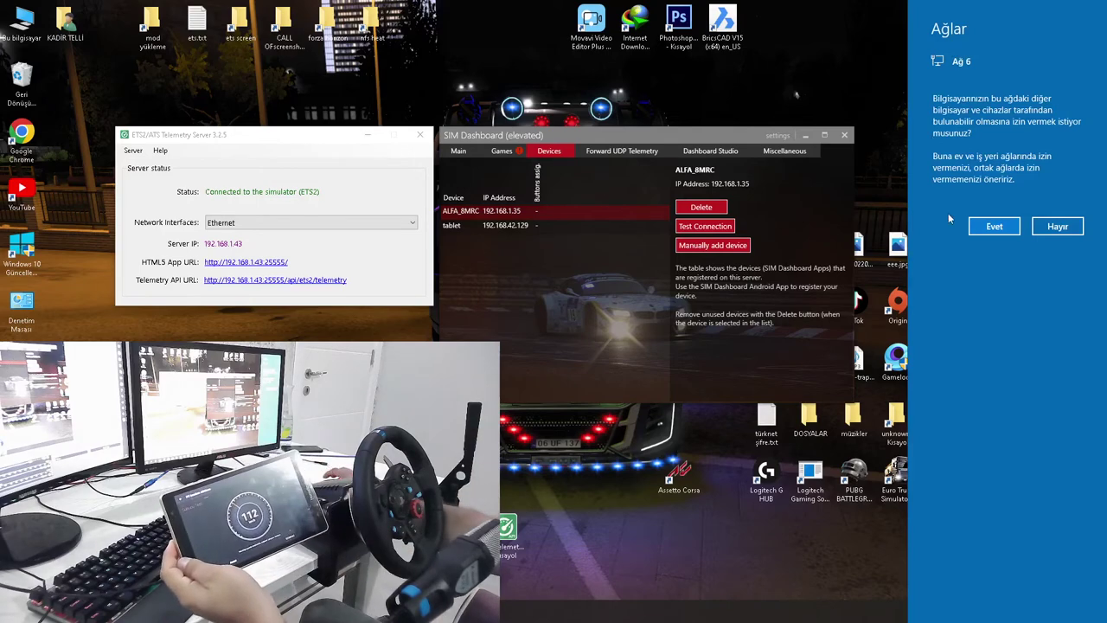
- Allow the PC to be discoverable on network Ağ 6 and check the Euro Truck Simulator 2 configuration and the device list in SIM Dashboard
click(995, 227)
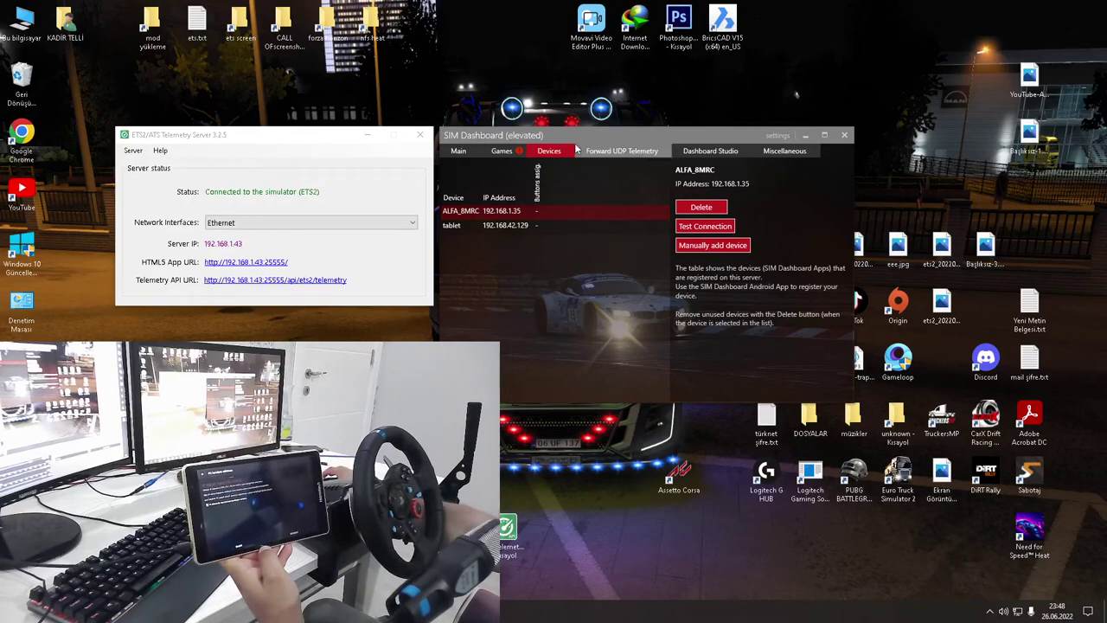
drag(525, 136, 528, 121)
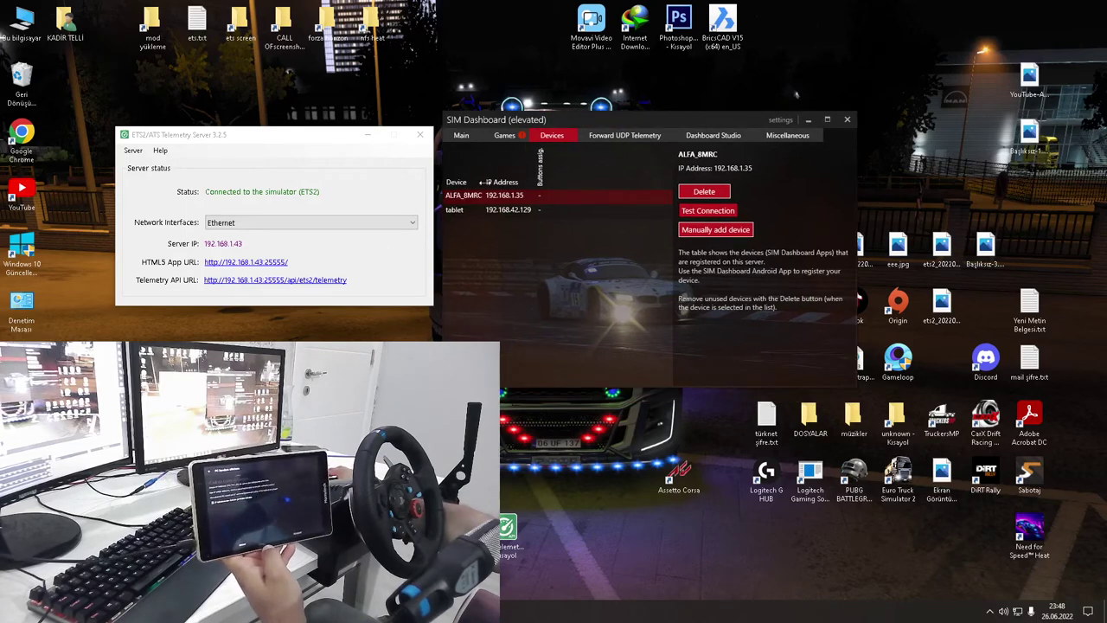
click(504, 135)
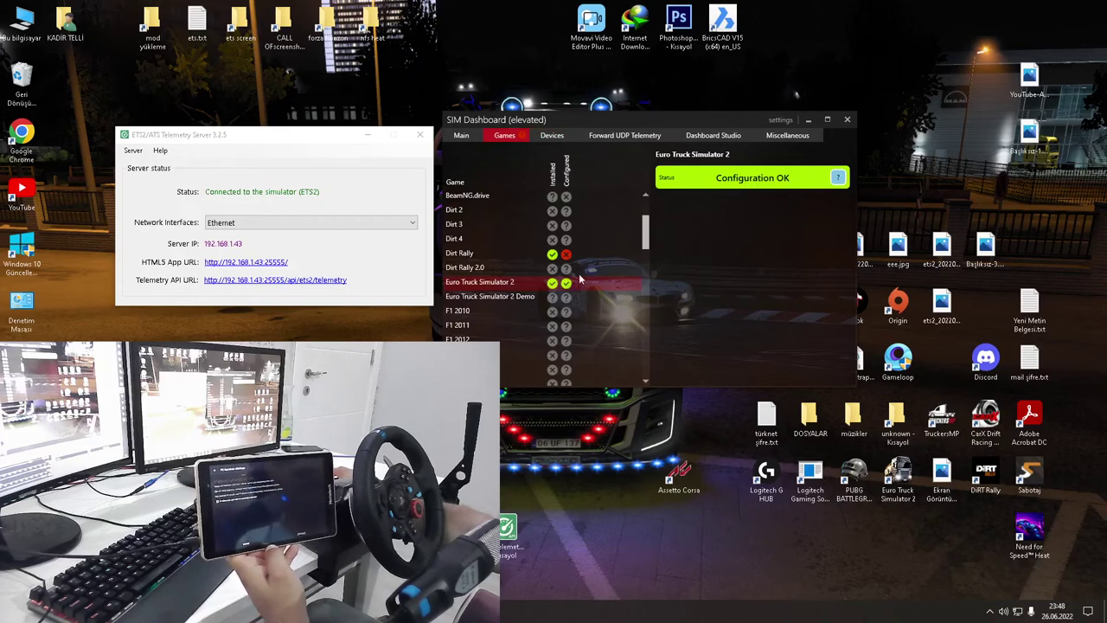
click(538, 135)
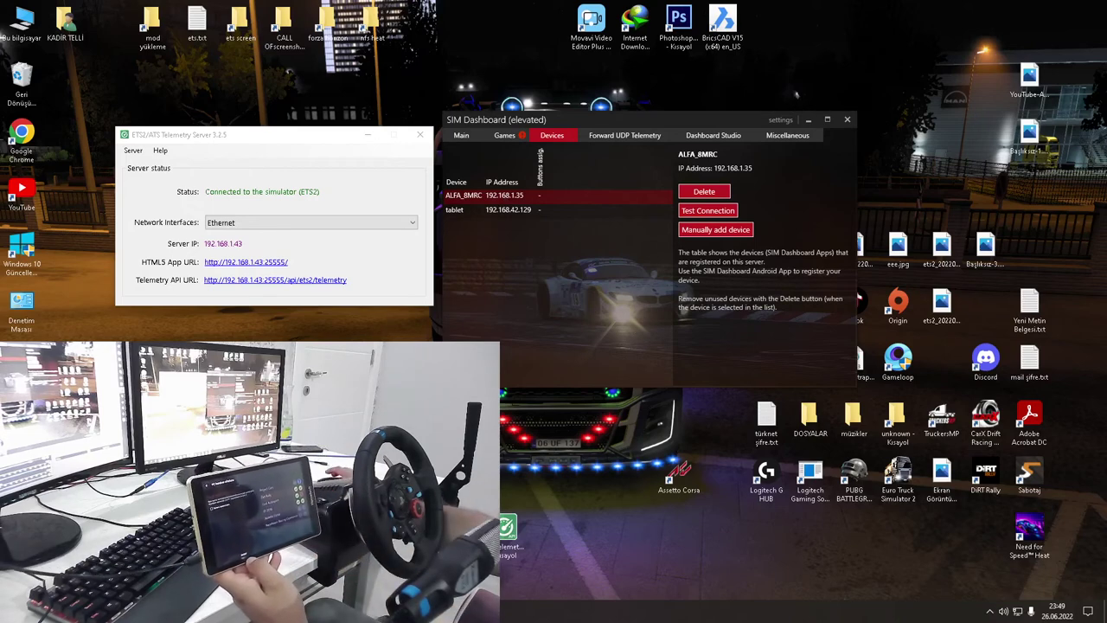
- Minimise the SIM Dashboard and telemetry server windows and switch to Euro Truck Simulator 2, bringing up its main menu
drag(227, 143, 214, 135)
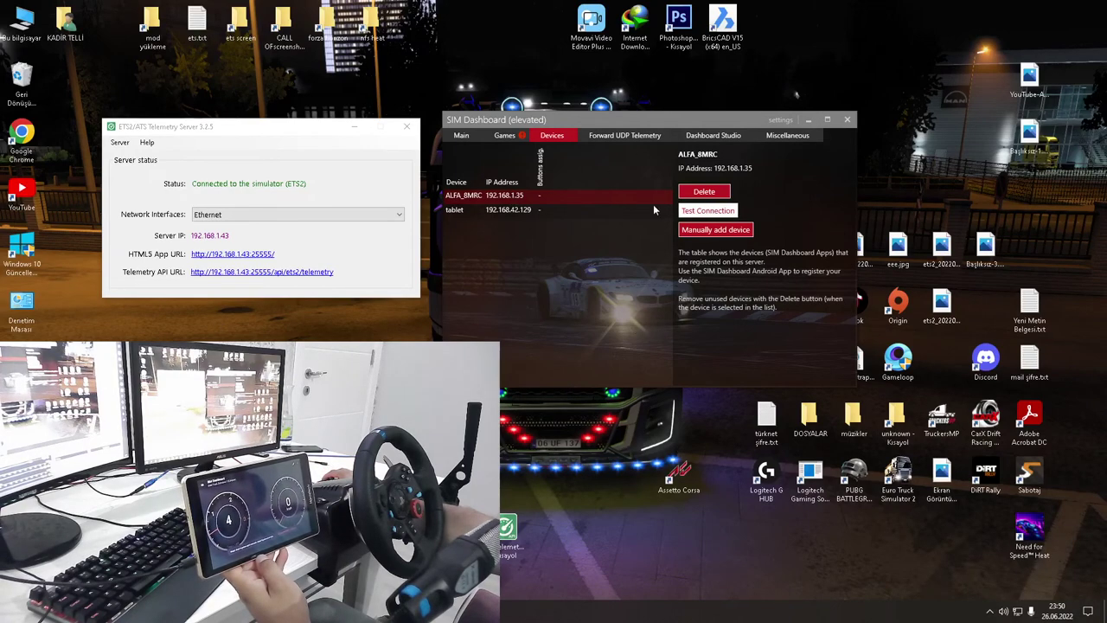
click(808, 120)
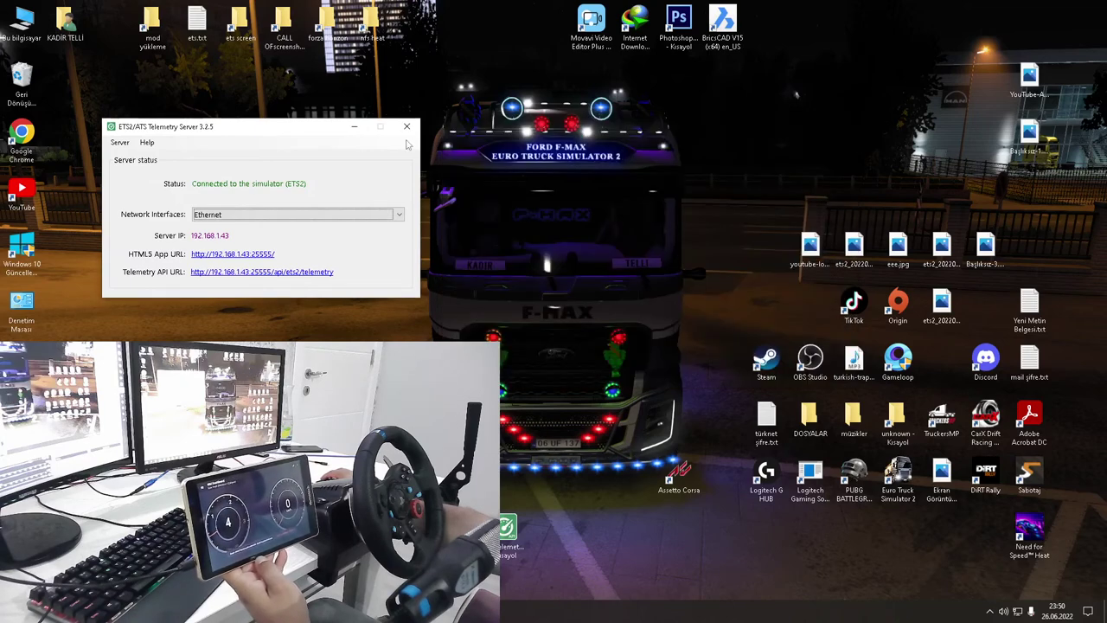
drag(268, 134, 296, 125)
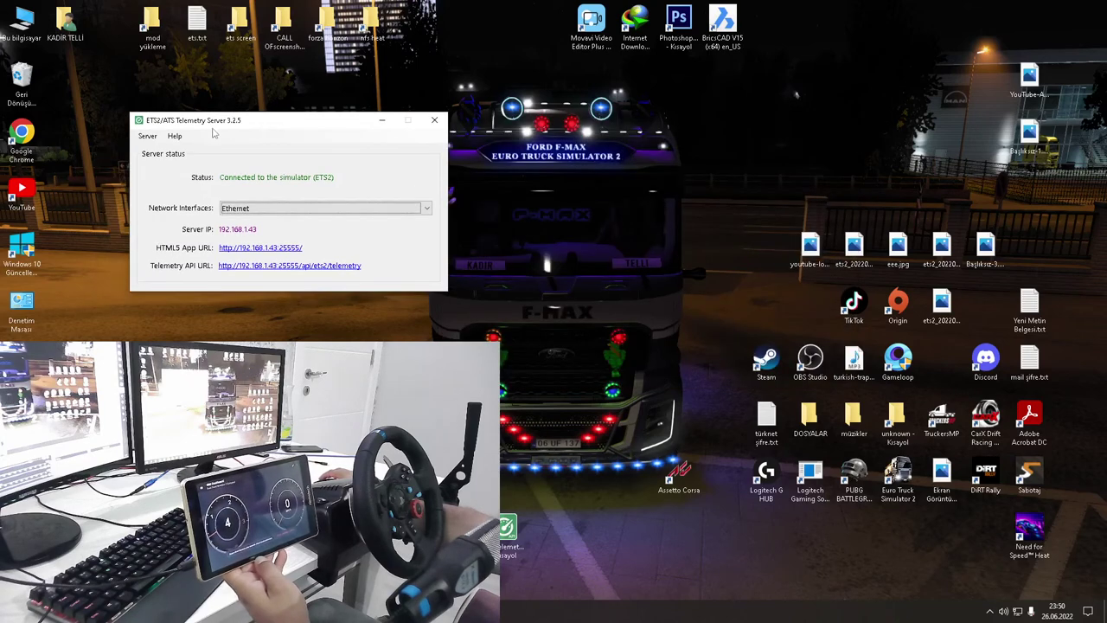
click(372, 125)
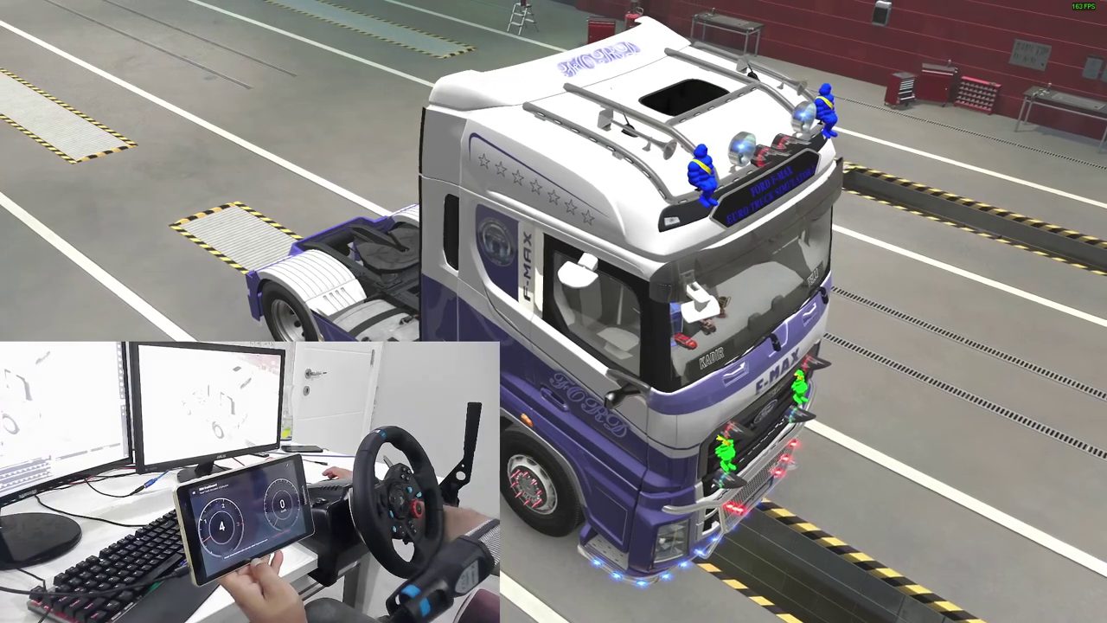
key(Escape)
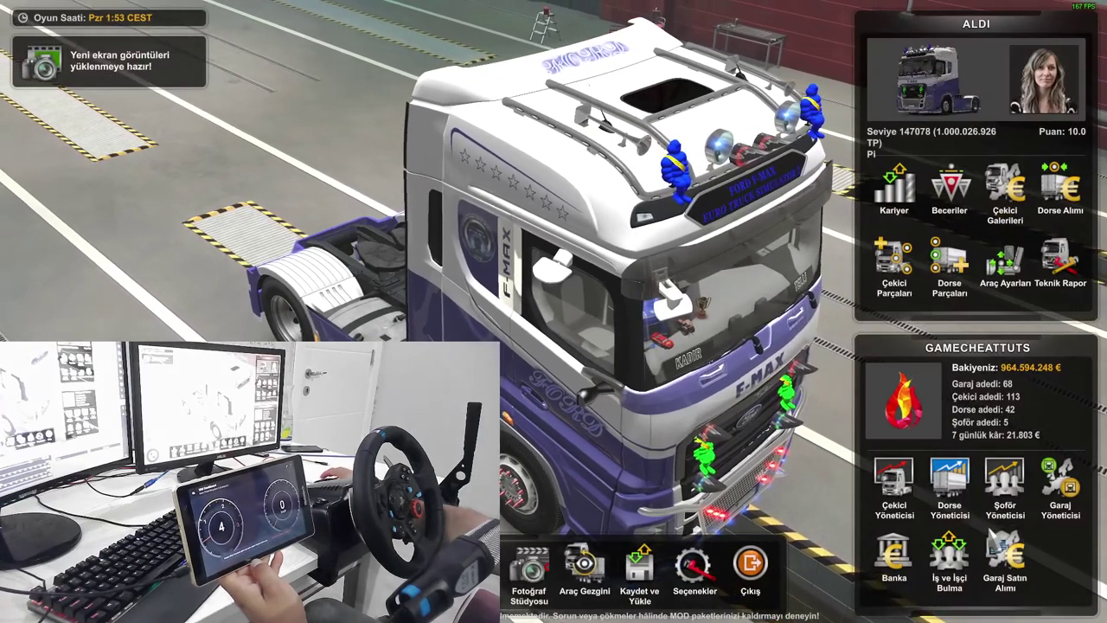